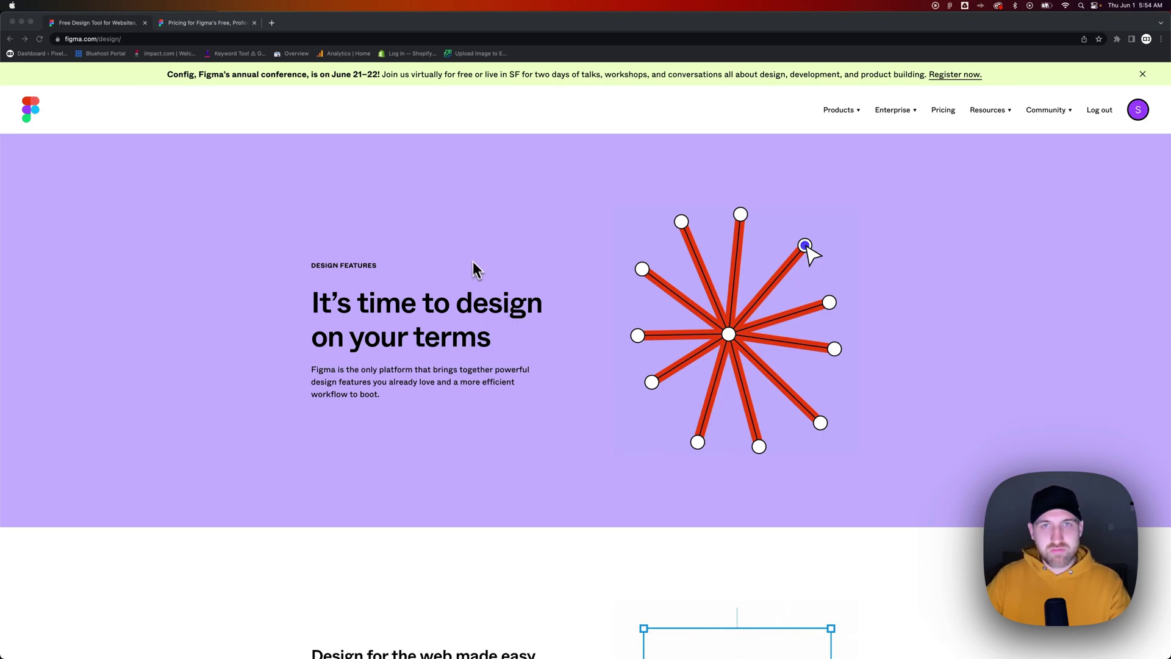
Examine the Starter, Professional, Organization and Enterprise plans on Figma's pricing page
click(194, 23)
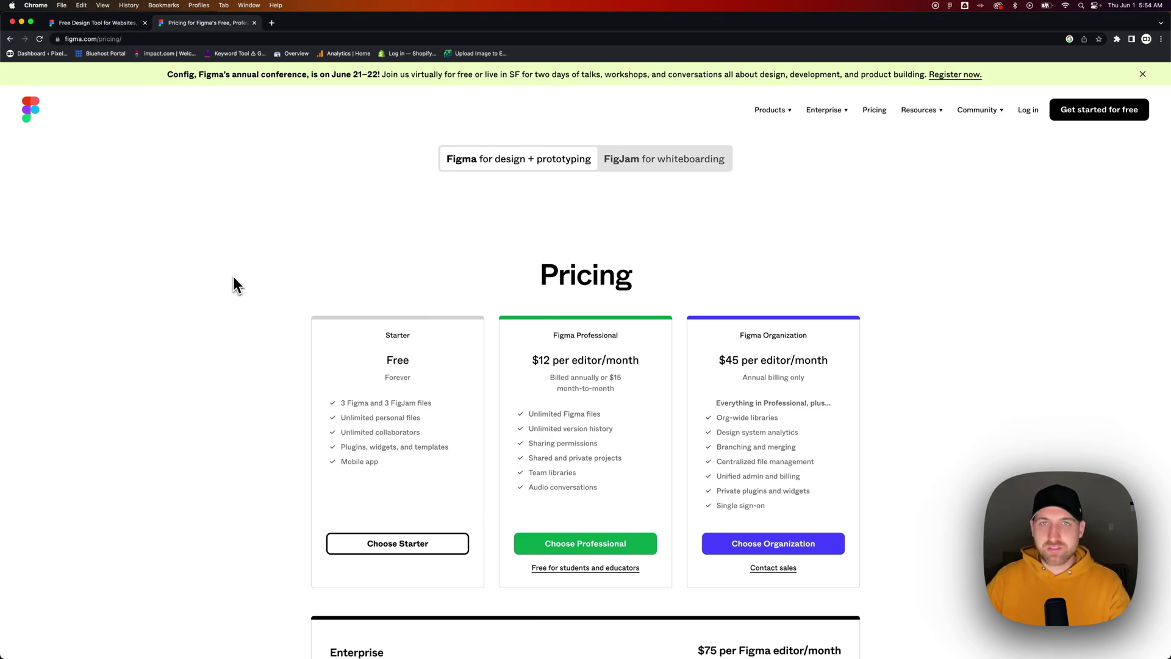
scroll(235, 278, down, 3)
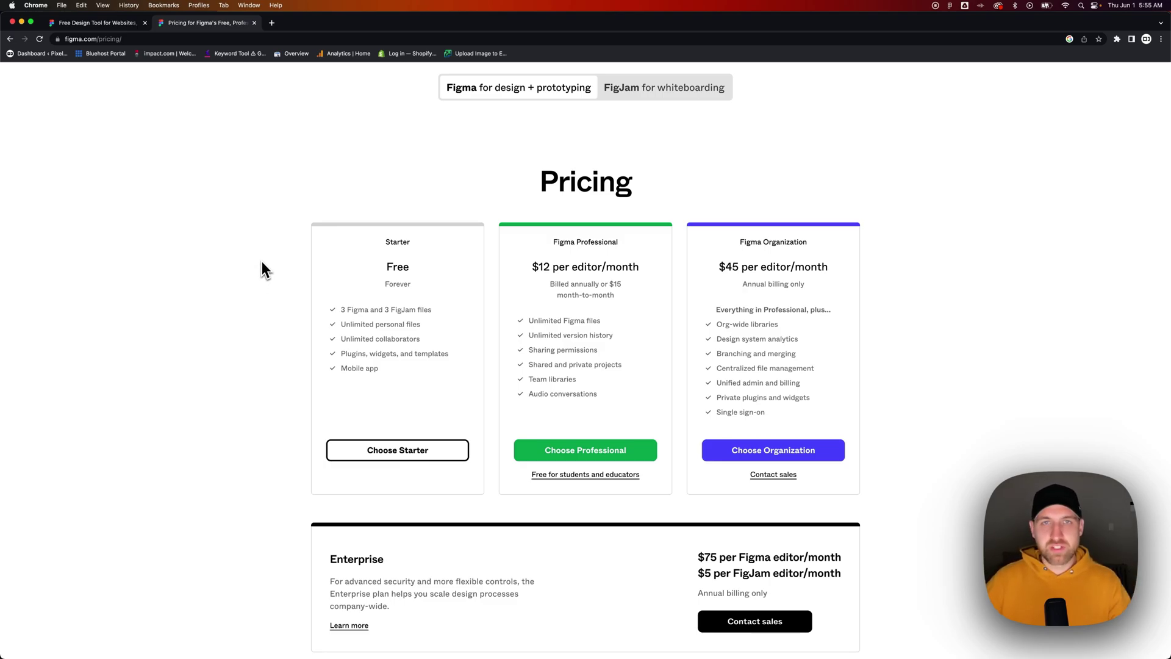
Switch to the Figma desktop app, look through the recent files, and show the drafts in list view
mouse_move(340, 638)
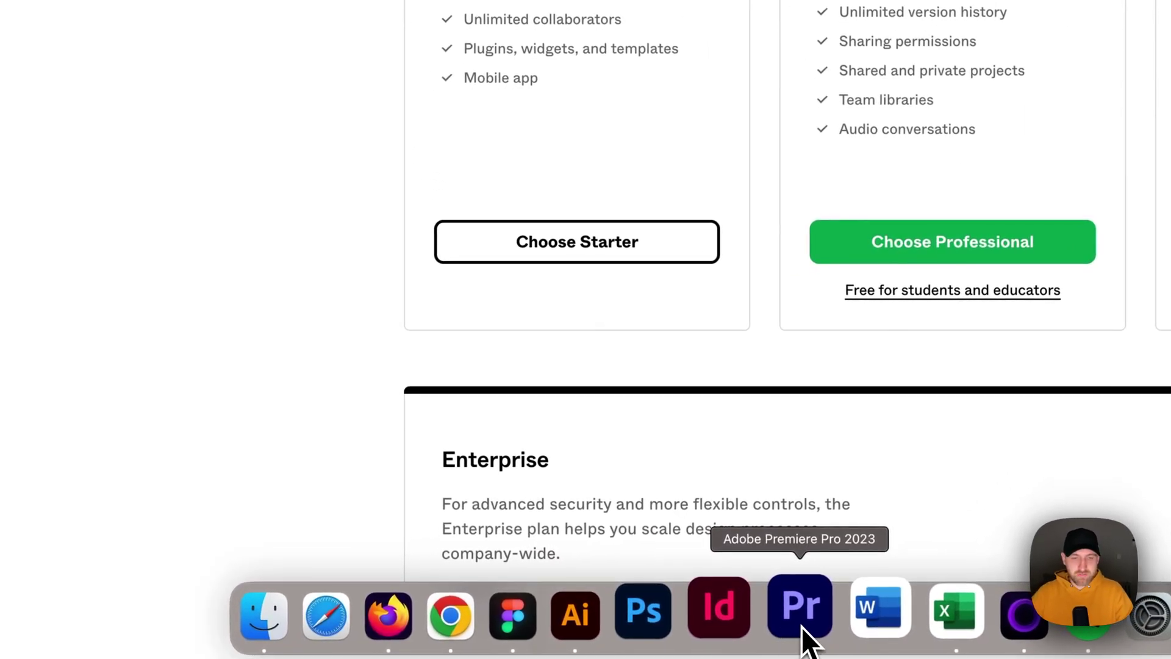
click(562, 618)
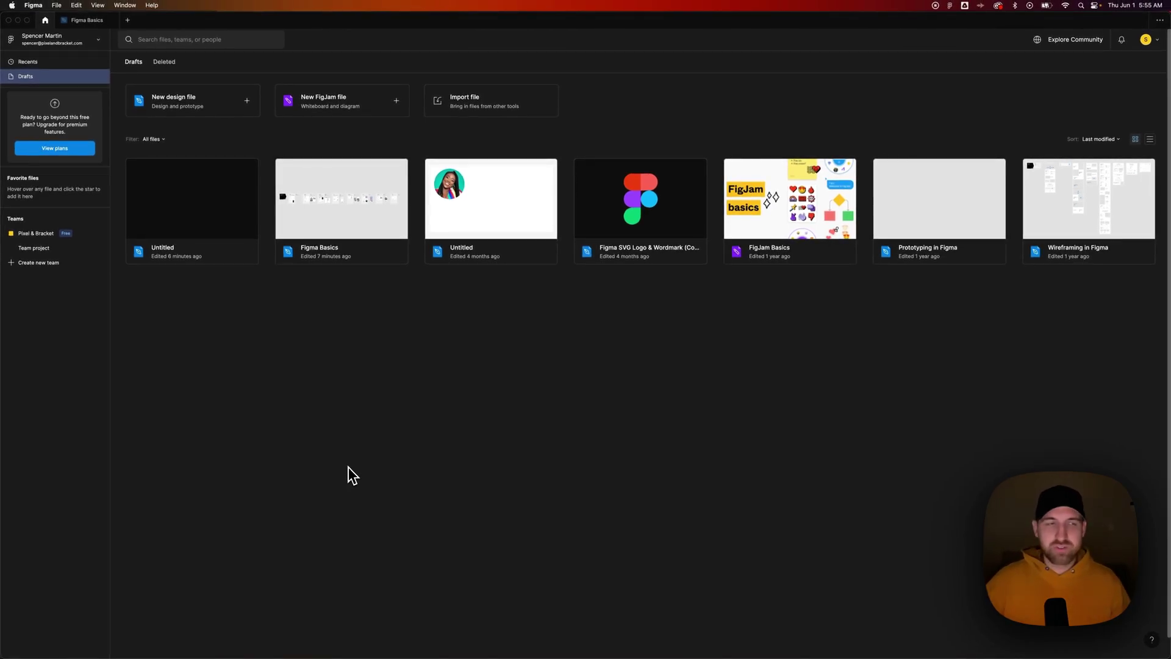
click(44, 61)
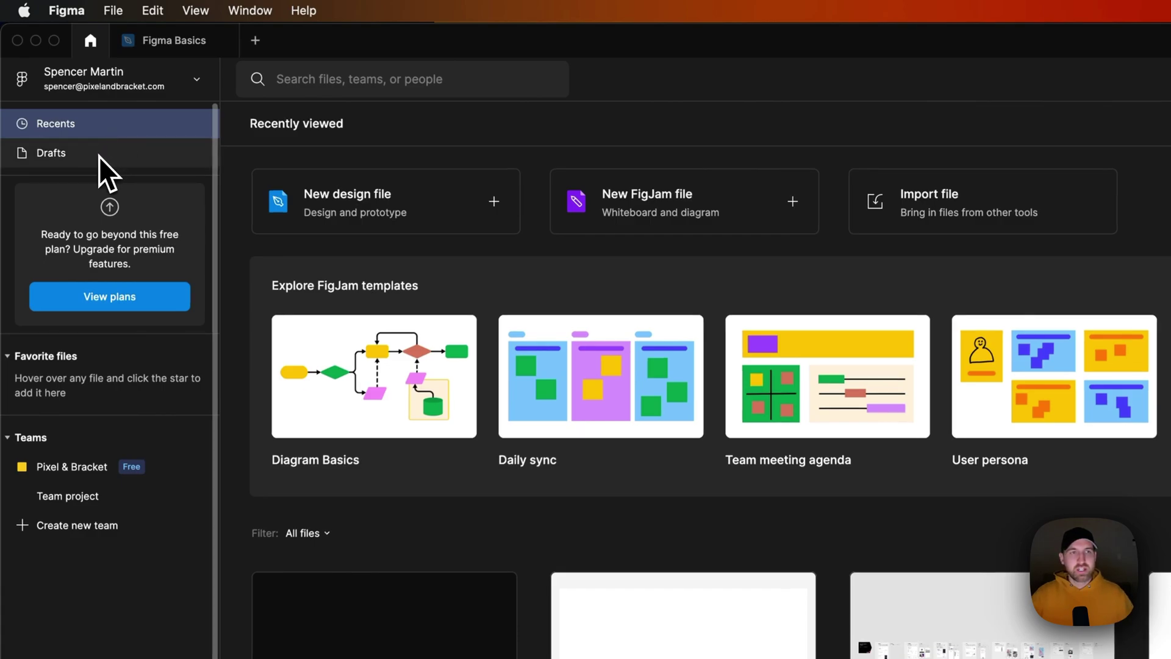
click(97, 156)
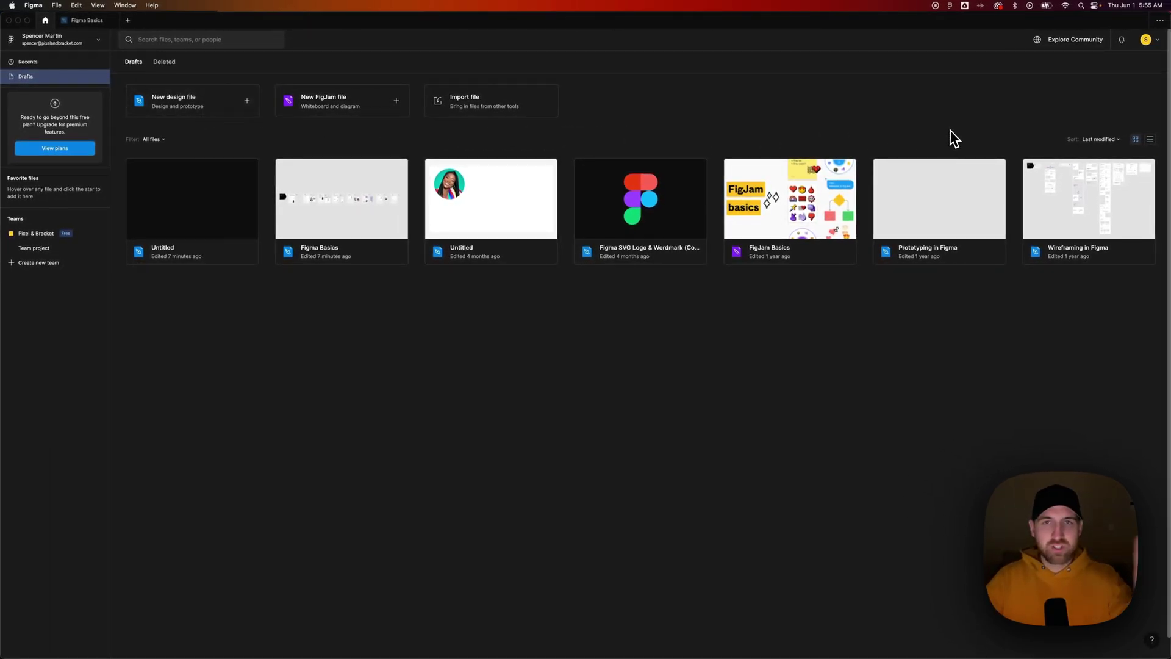
click(1150, 139)
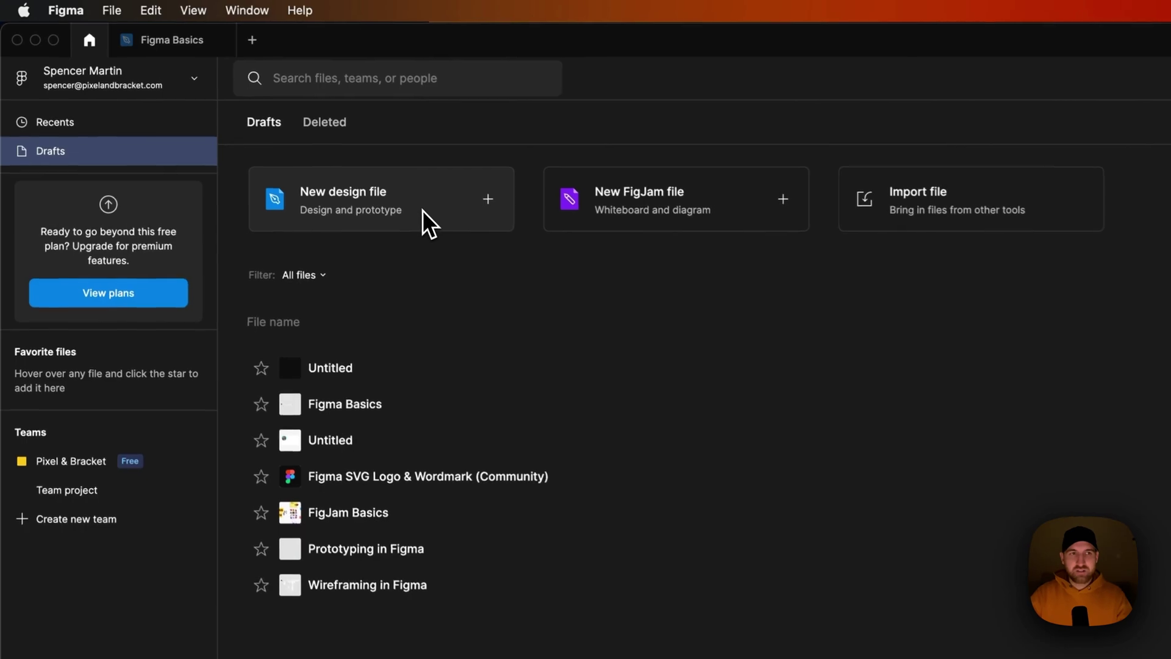
Create a new design file in Drafts and add four more pages, Page 2 to Page 5
click(427, 212)
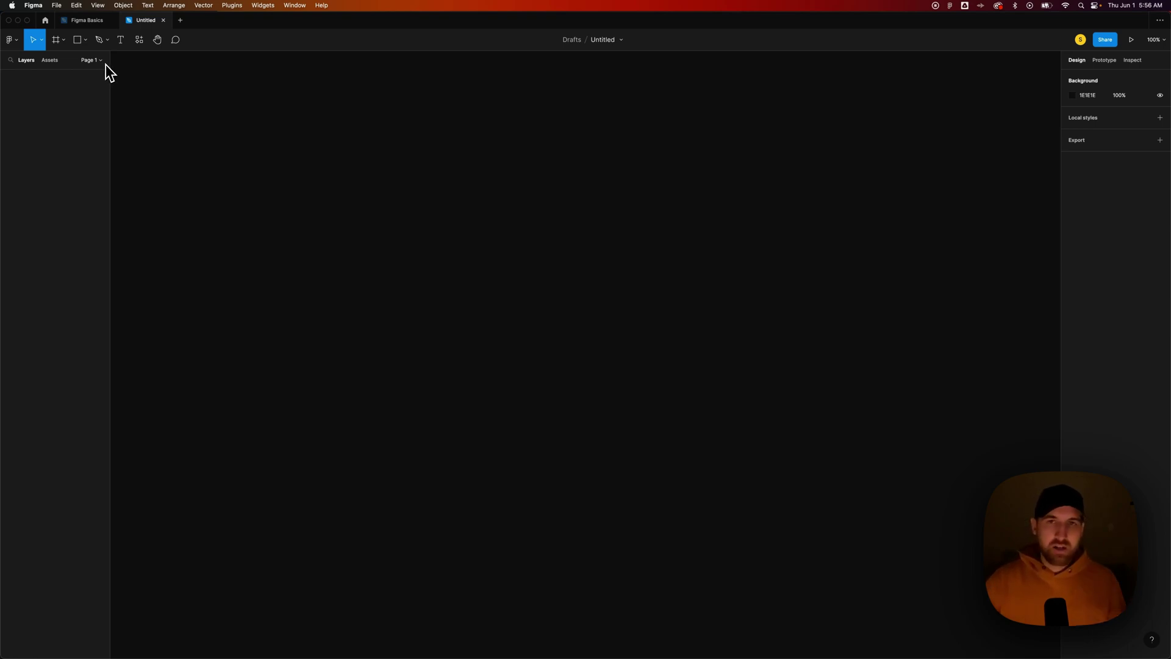
click(101, 62)
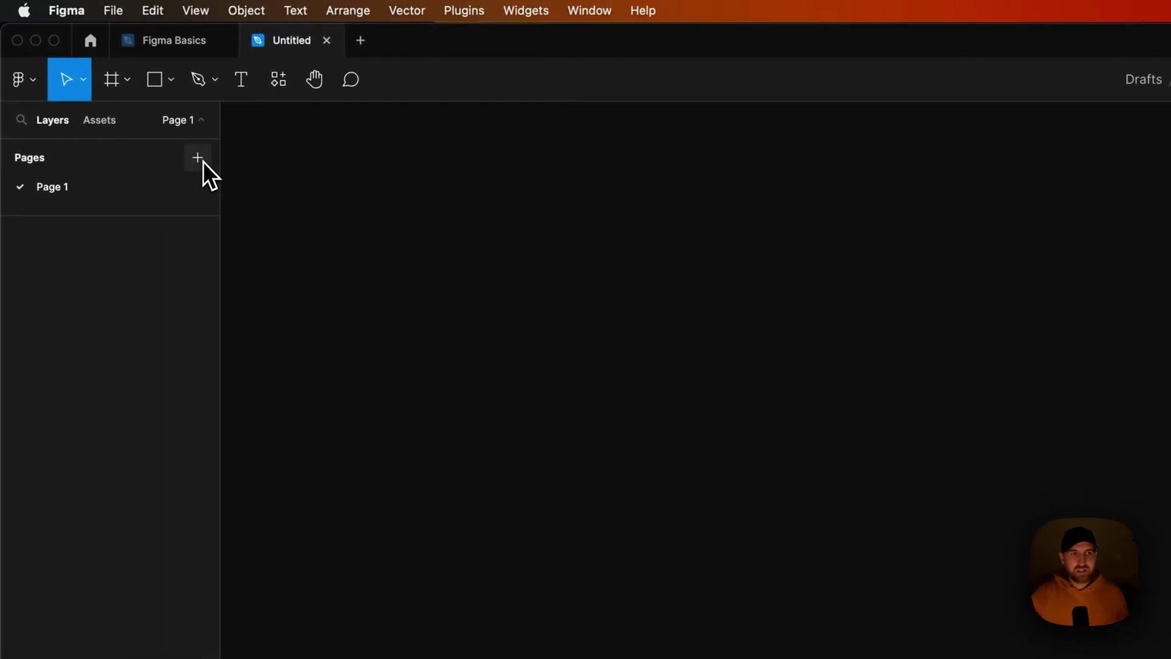
click(202, 161)
click(202, 161)
click(203, 162)
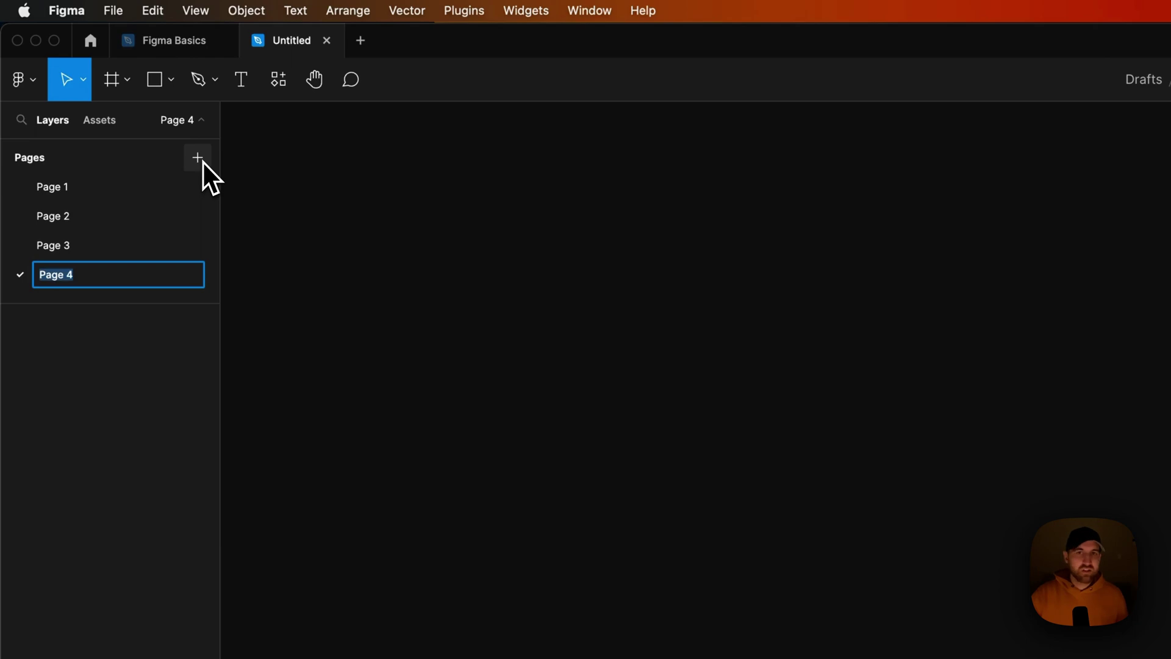
click(203, 161)
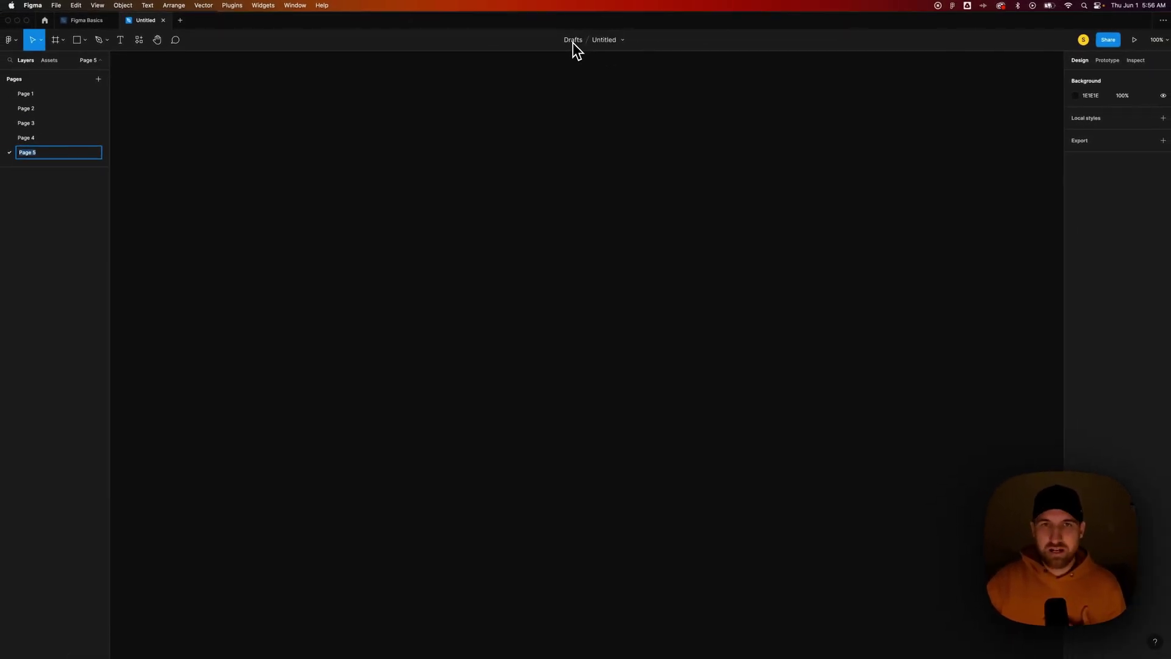
Return to the drafts overview and open the Untitled file from the Pixel & Bracket team project
click(573, 40)
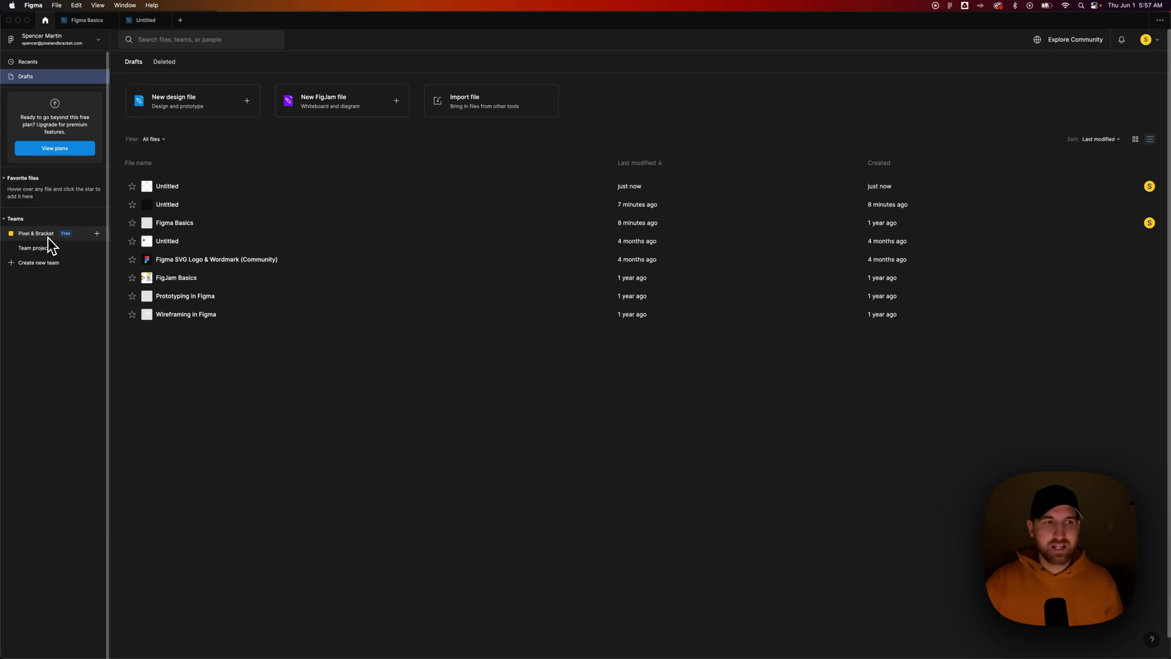
click(47, 236)
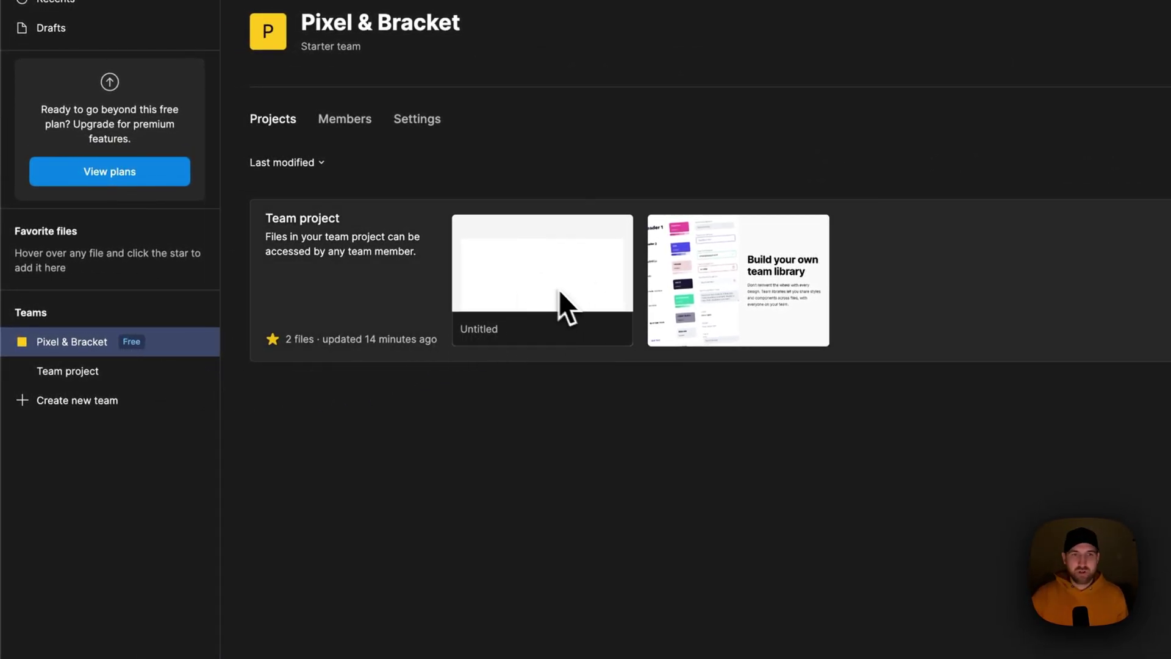
double_click(547, 281)
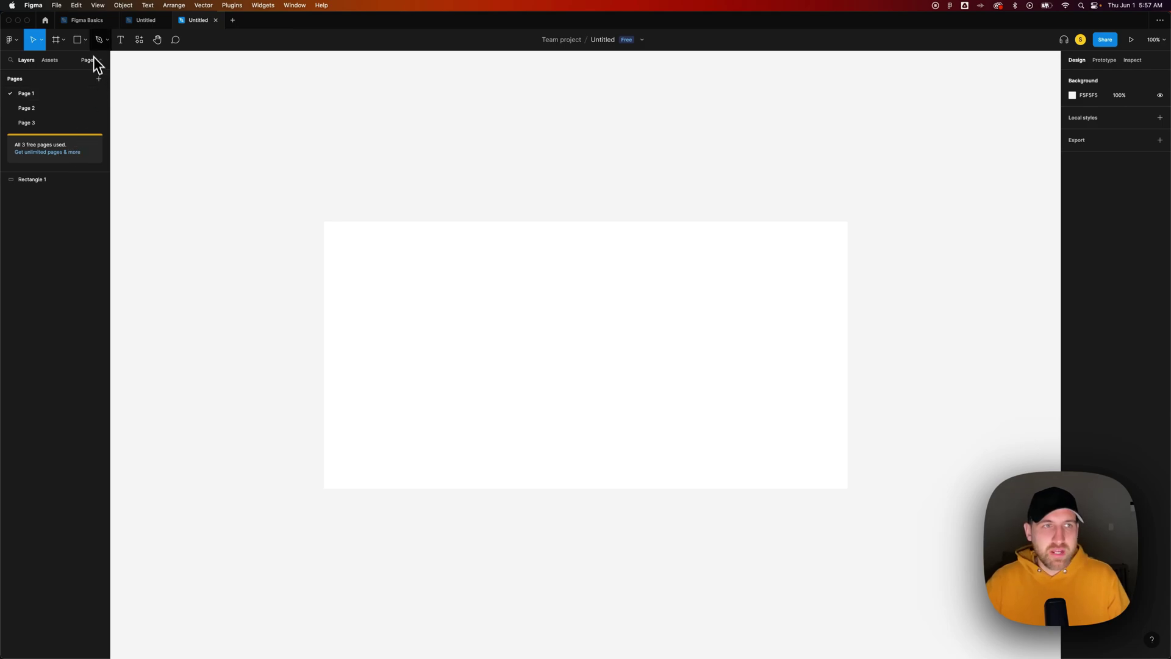
Switch to the Figma Basics file and look at its page list and its assets
click(83, 20)
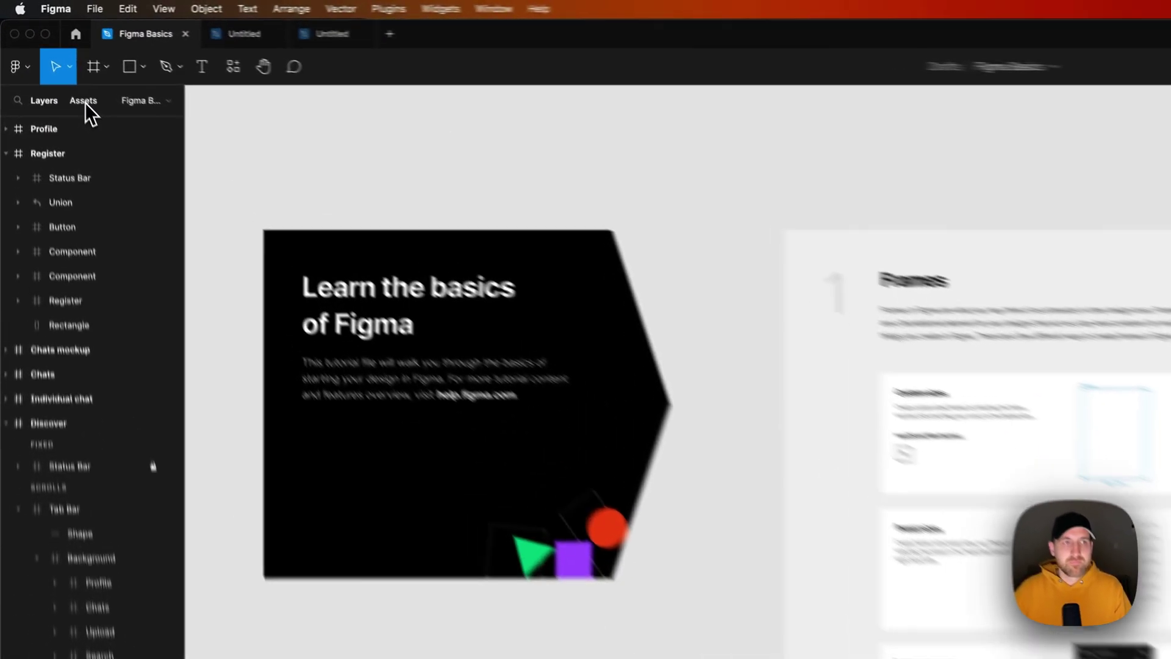
click(50, 61)
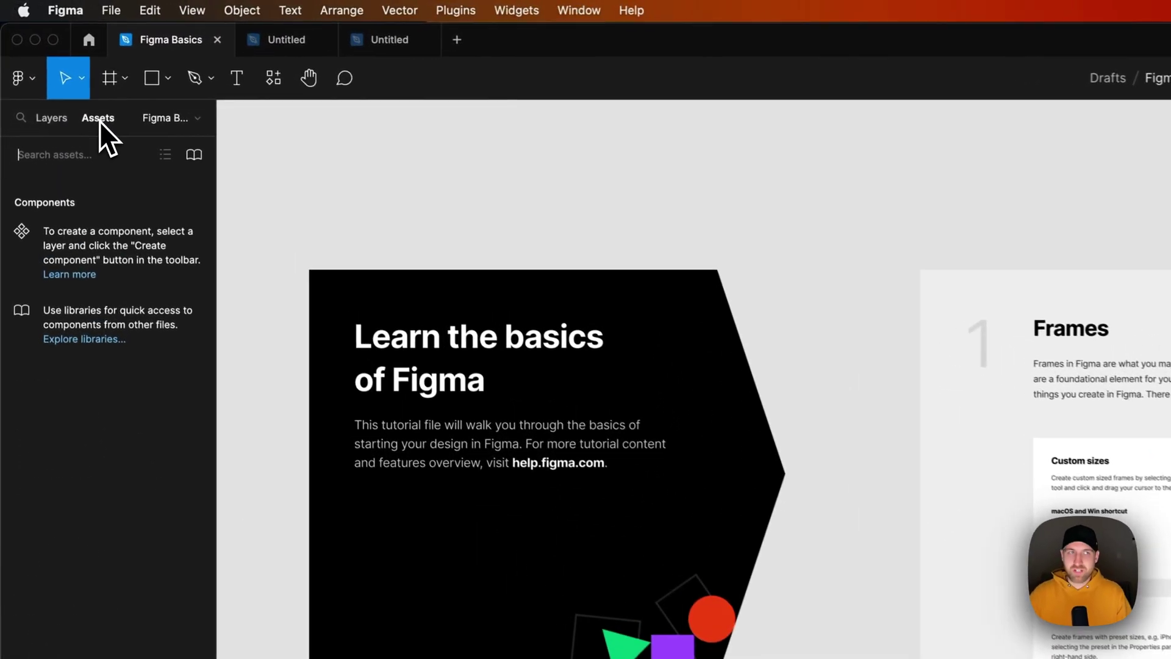
click(183, 122)
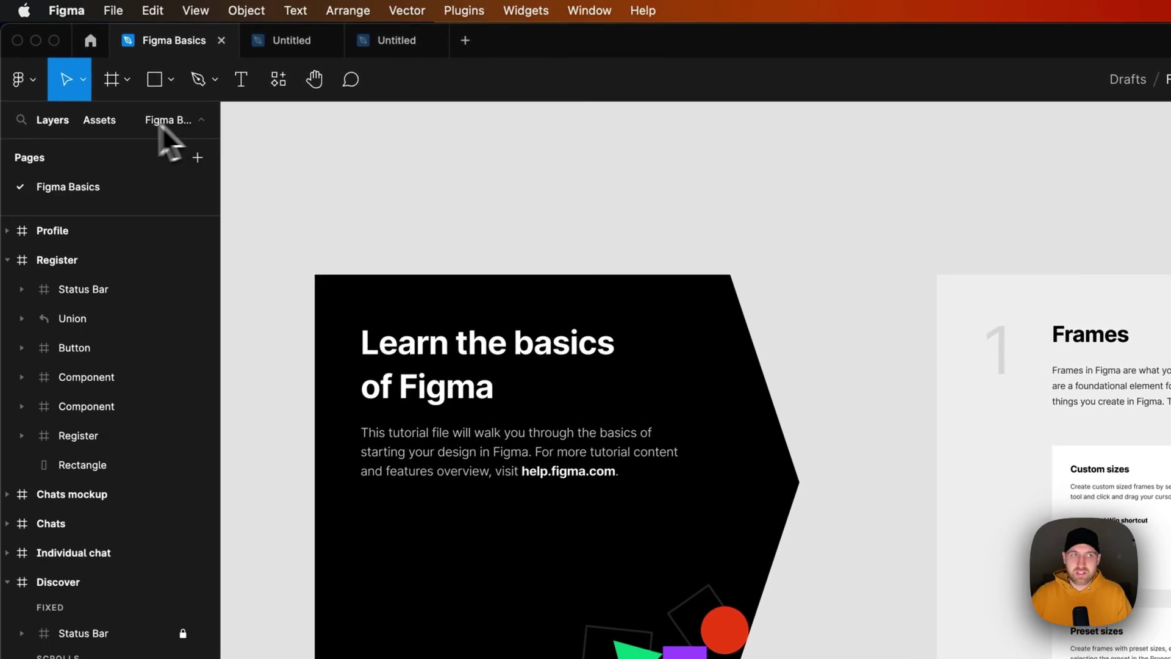
click(101, 121)
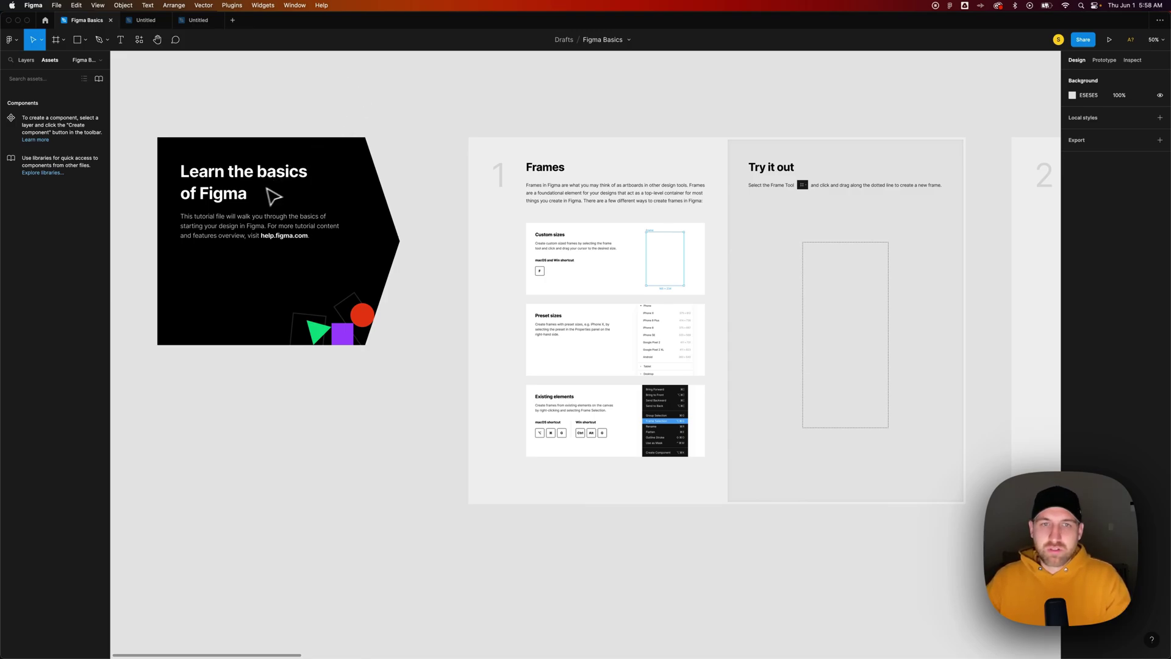
Examine the Frames and Constraints lessons and their practice areas on the Figma Basics canvas
scroll(656, 116, right, 5)
key(shift+0)
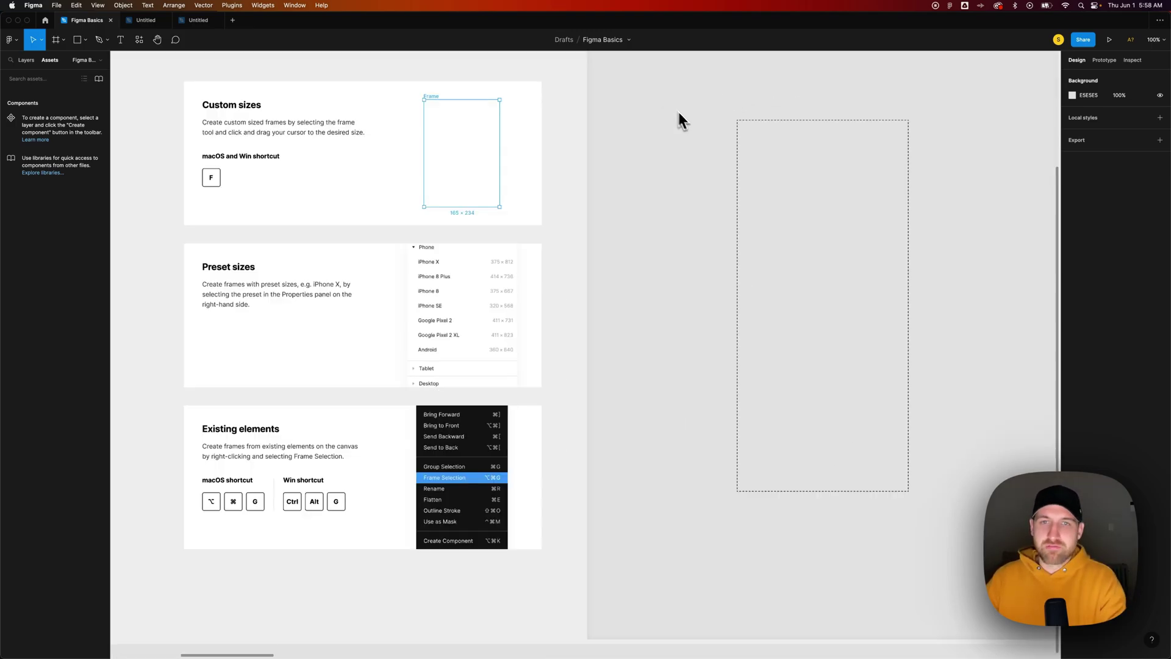
scroll(604, 172, down, 5)
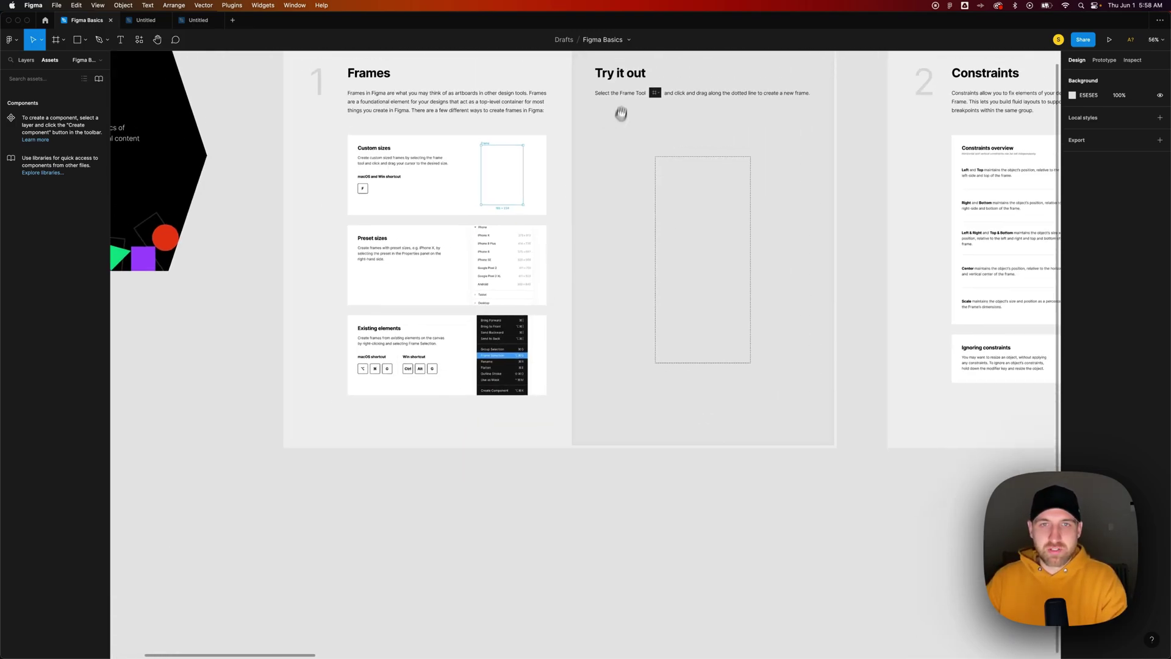
scroll(561, 183, up, 3)
drag(620, 120, 596, 185)
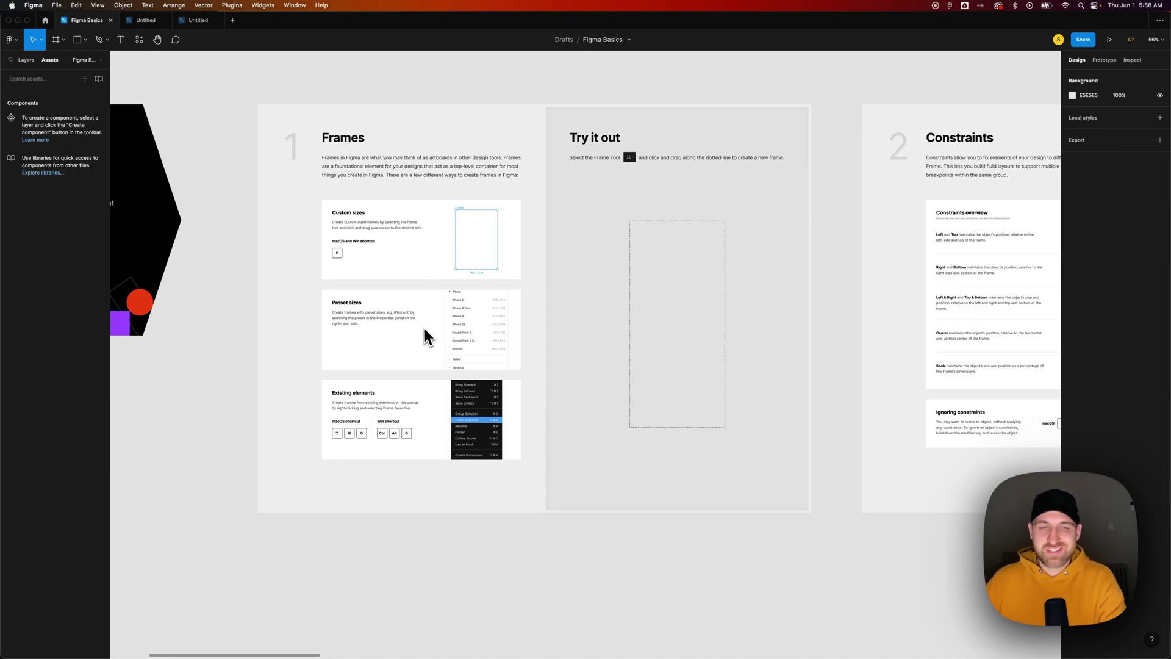
scroll(424, 330, up, 5)
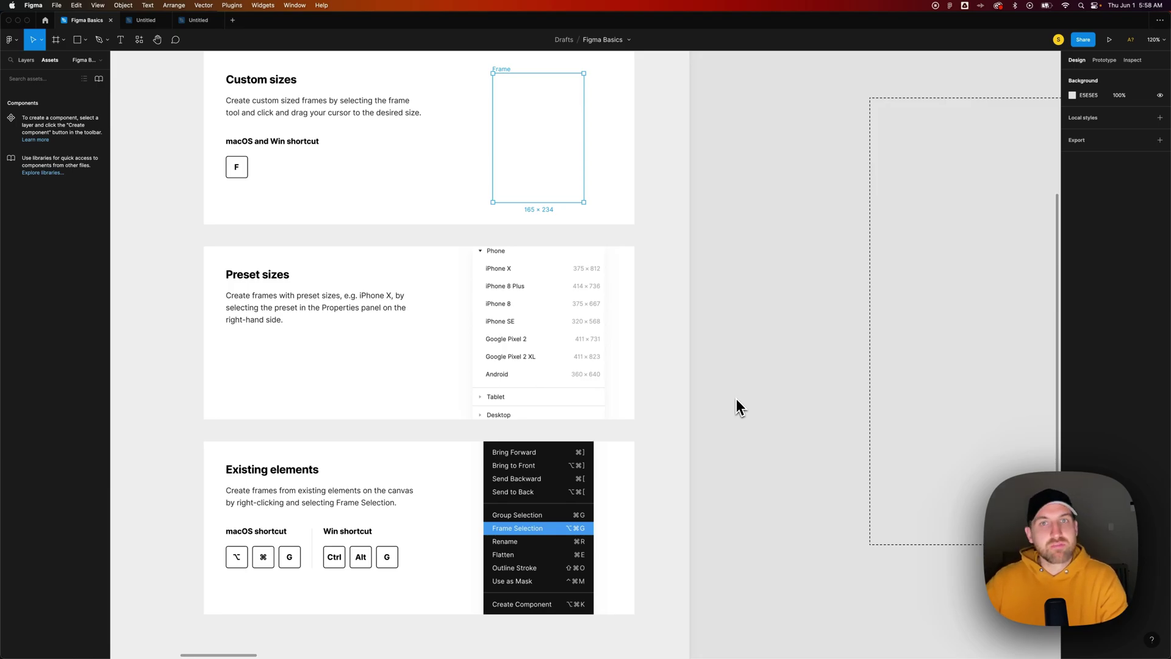
drag(827, 219, 183, 260)
drag(797, 162, 318, 268)
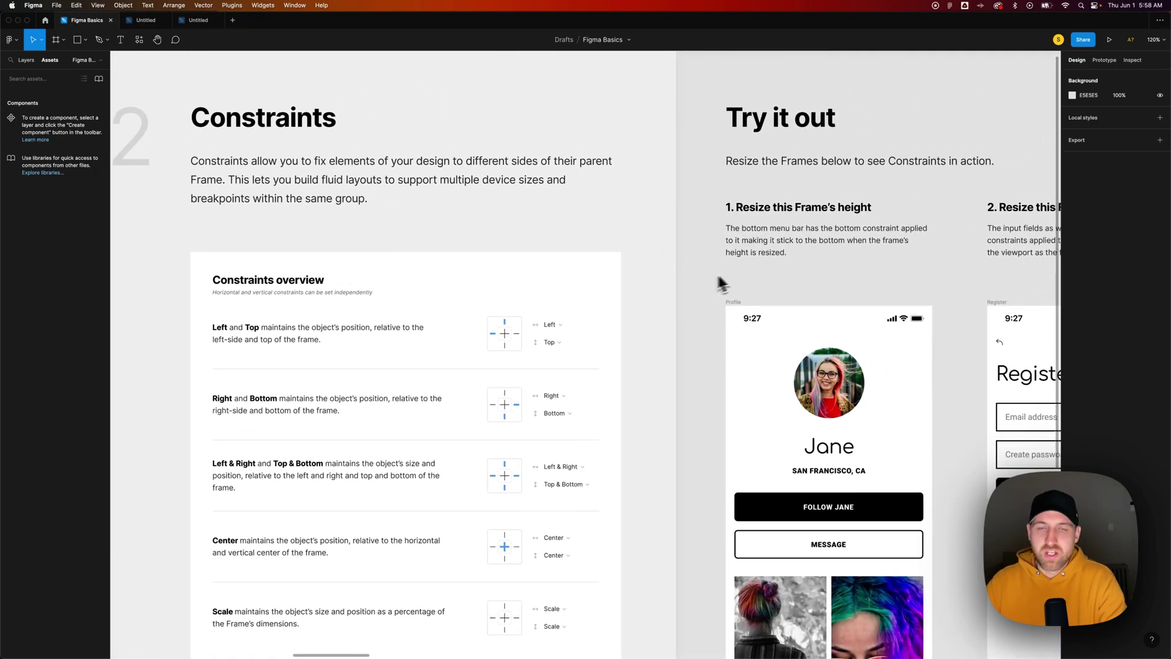
scroll(687, 272, down, 3)
drag(693, 270, 643, 240)
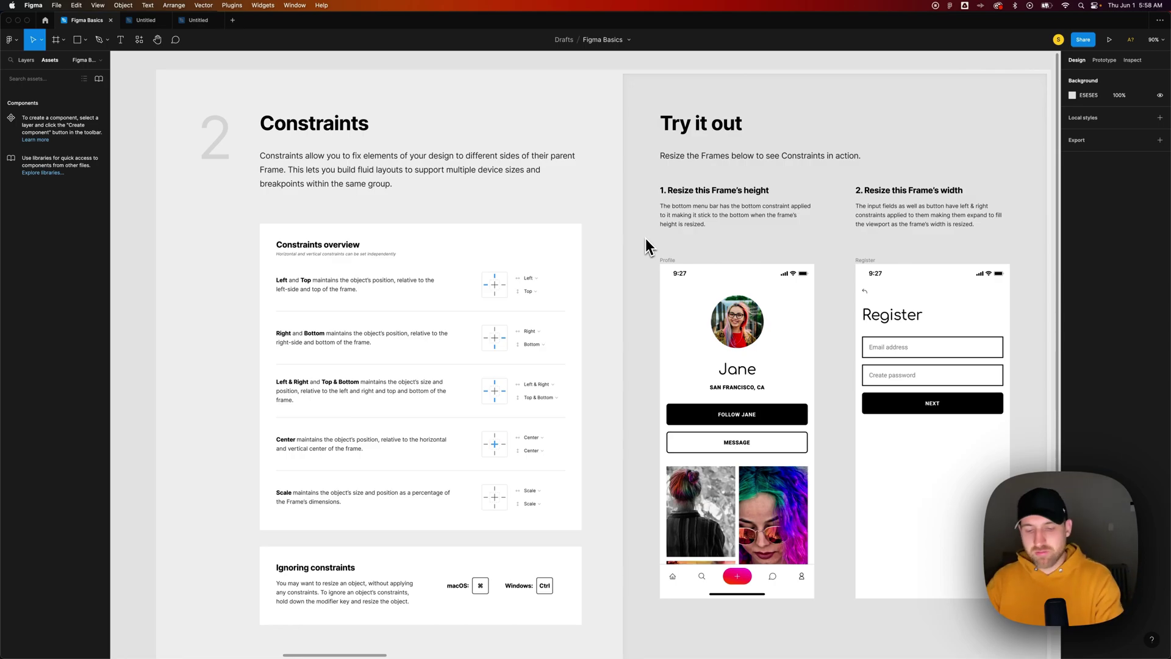
Resize the Register frame in the Constraints exercise to 433 × 623 and inspect the constraints of its NEXT button
scroll(647, 245, down, 3)
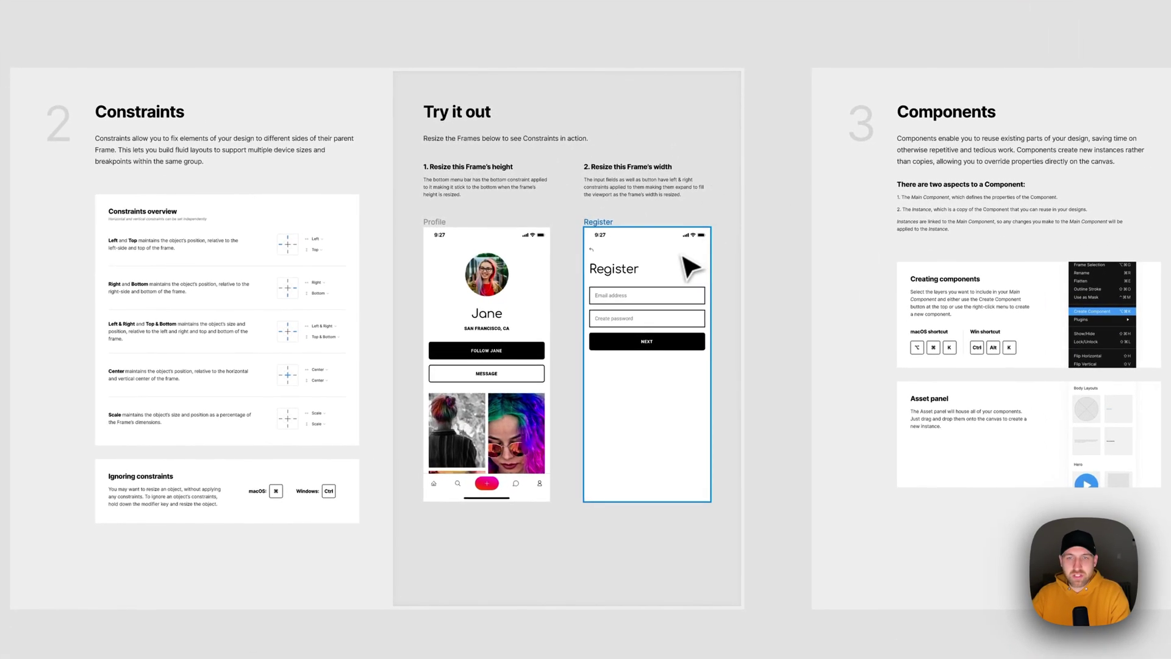
click(682, 256)
mouse_move(712, 501)
mouse_down()
mouse_move(824, 497)
mouse_move(695, 496)
mouse_up()
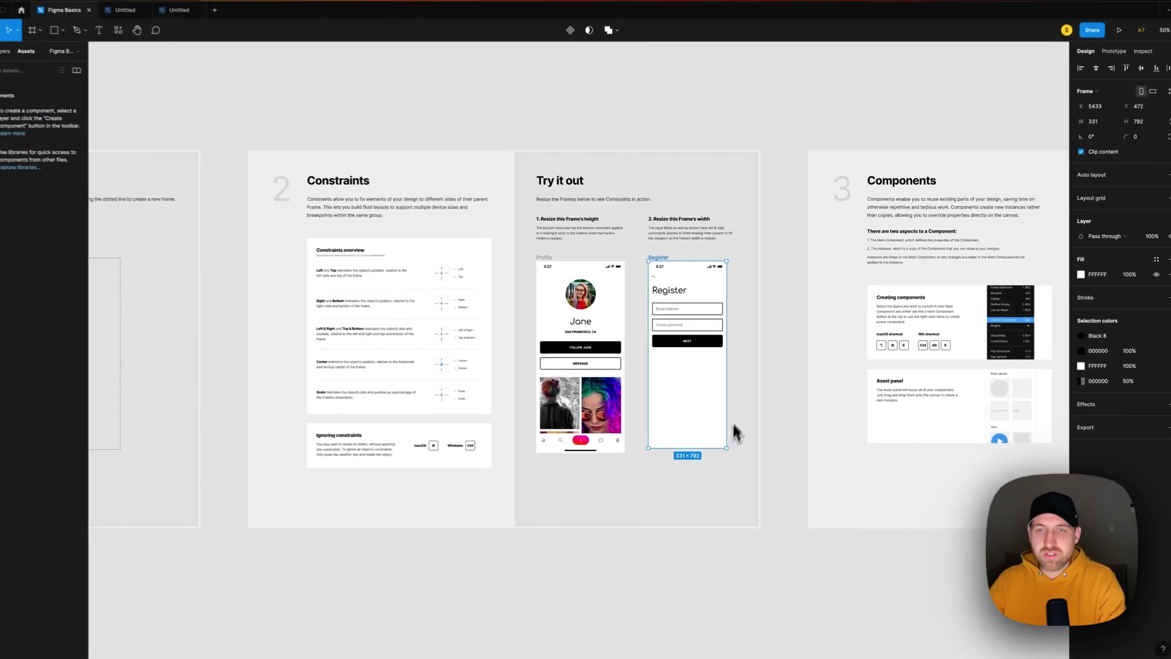
scroll(769, 411, up, 5)
scroll(482, 374, right, 5)
scroll(518, 401, down, 4)
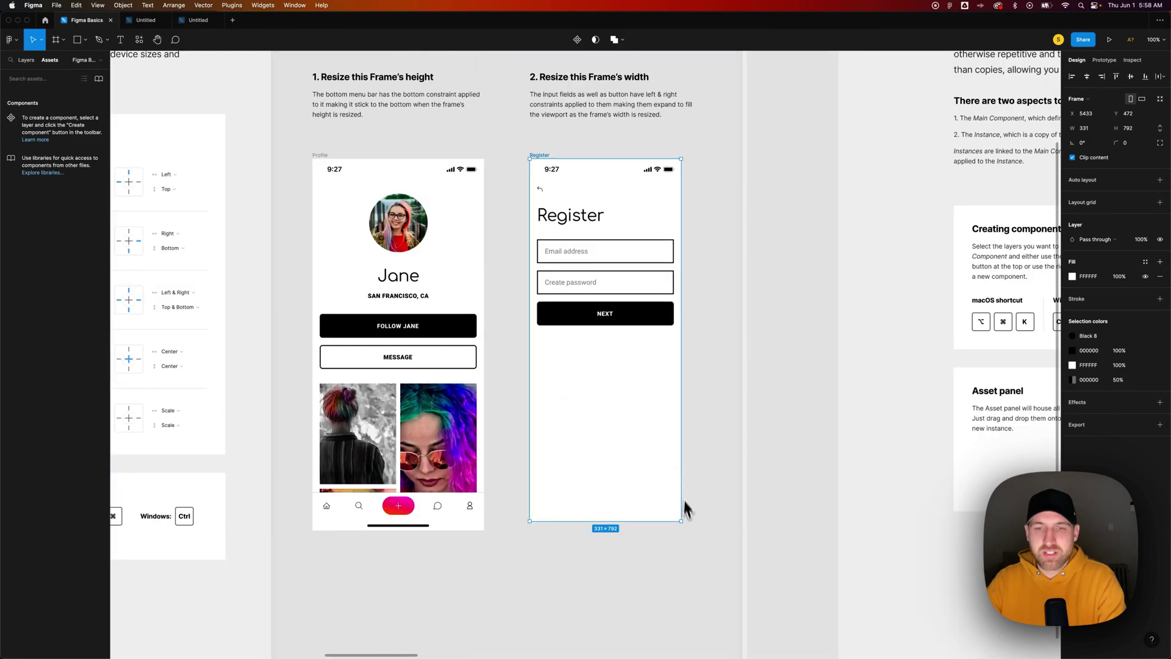
drag(682, 521, 728, 444)
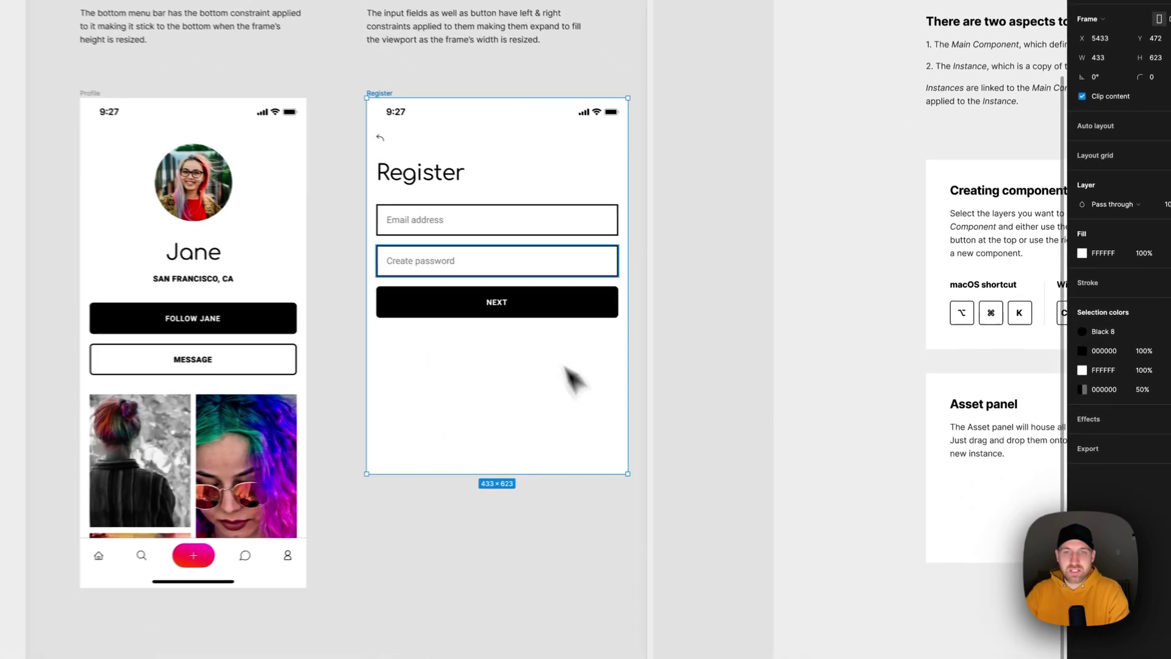
click(549, 308)
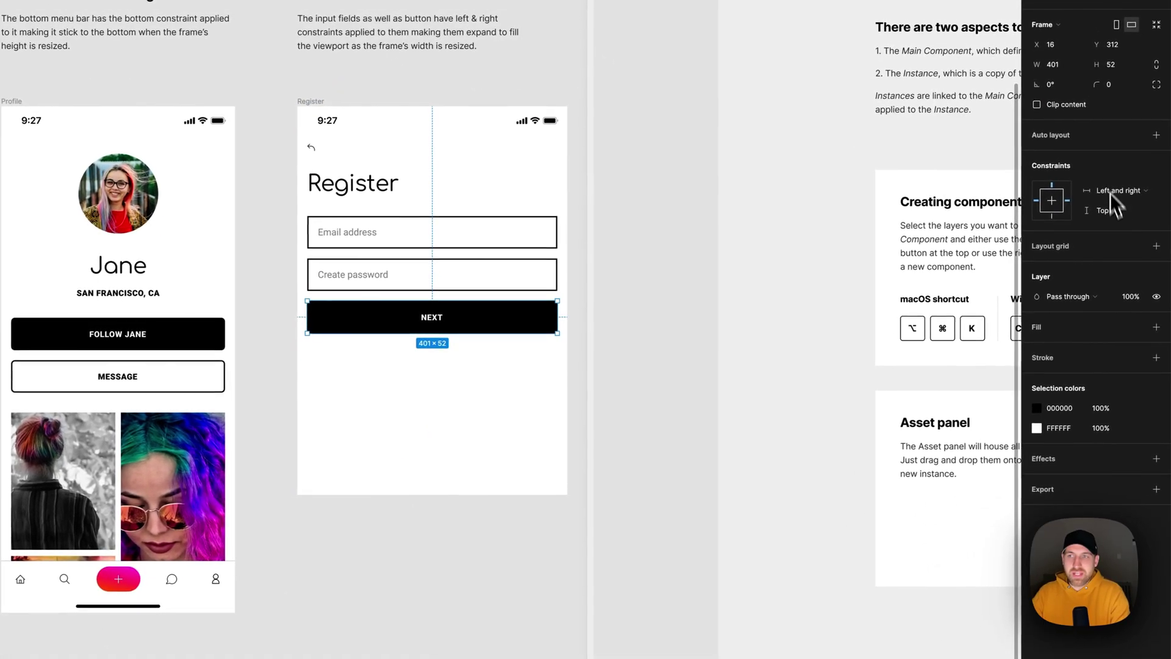
click(573, 491)
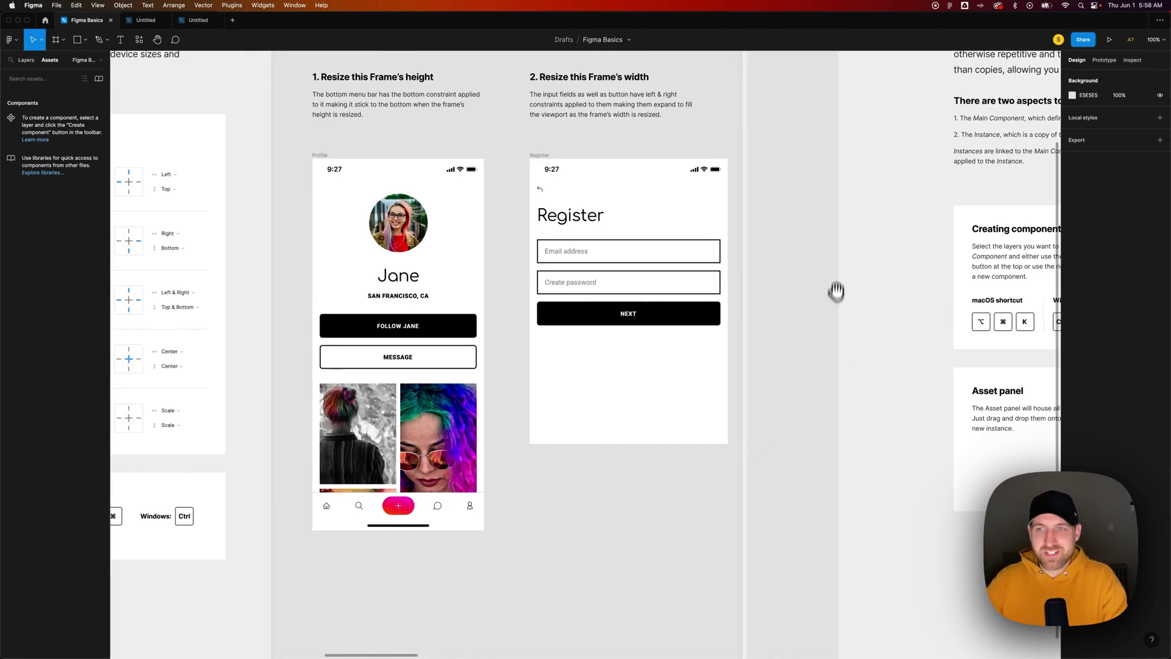
Examine the Components lesson, the grouped chat message in its exercise, and the neighbouring Styles lesson
drag(875, 242, 309, 358)
drag(758, 287, 698, 262)
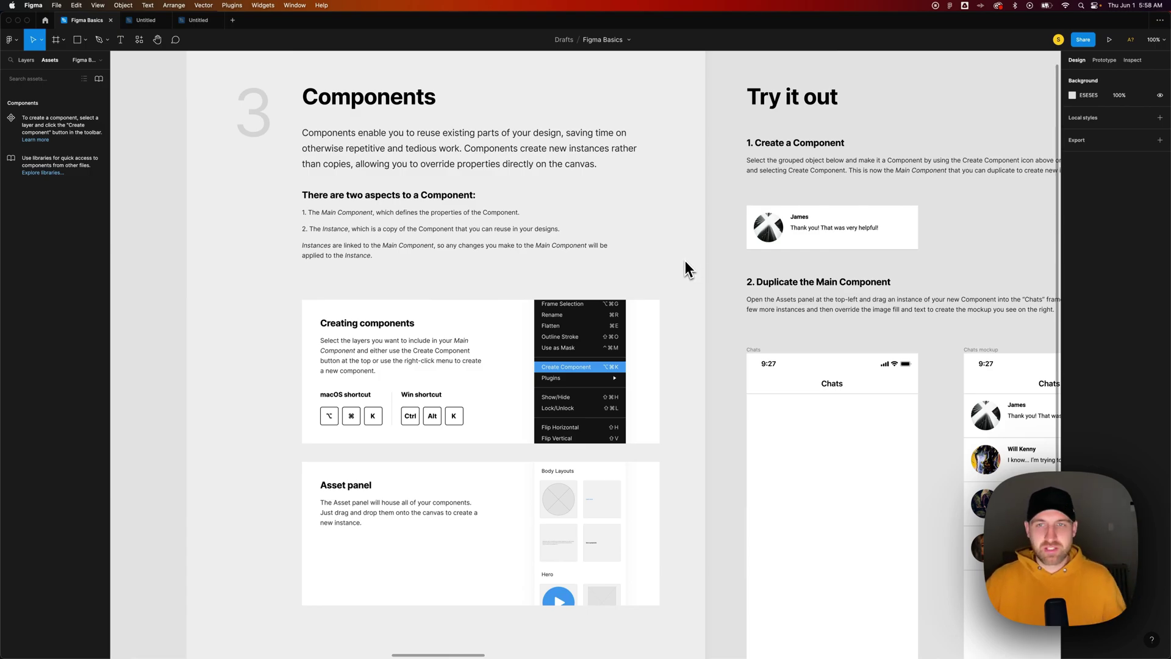
drag(961, 238, 574, 226)
click(401, 217)
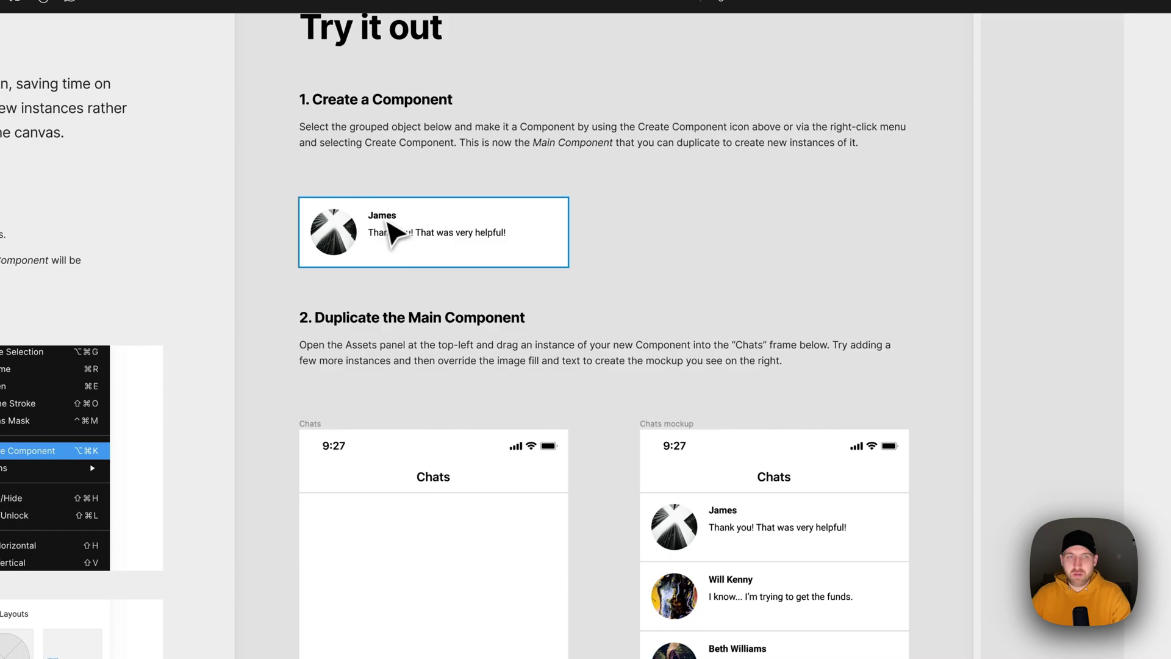
key(Escape)
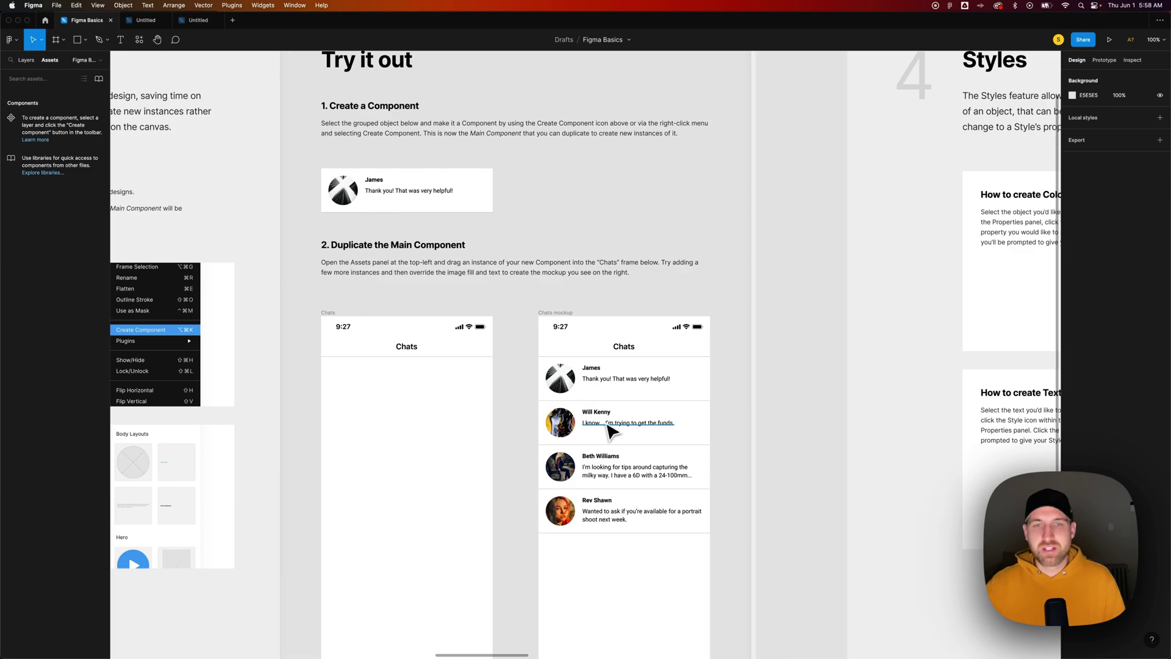
click(489, 198)
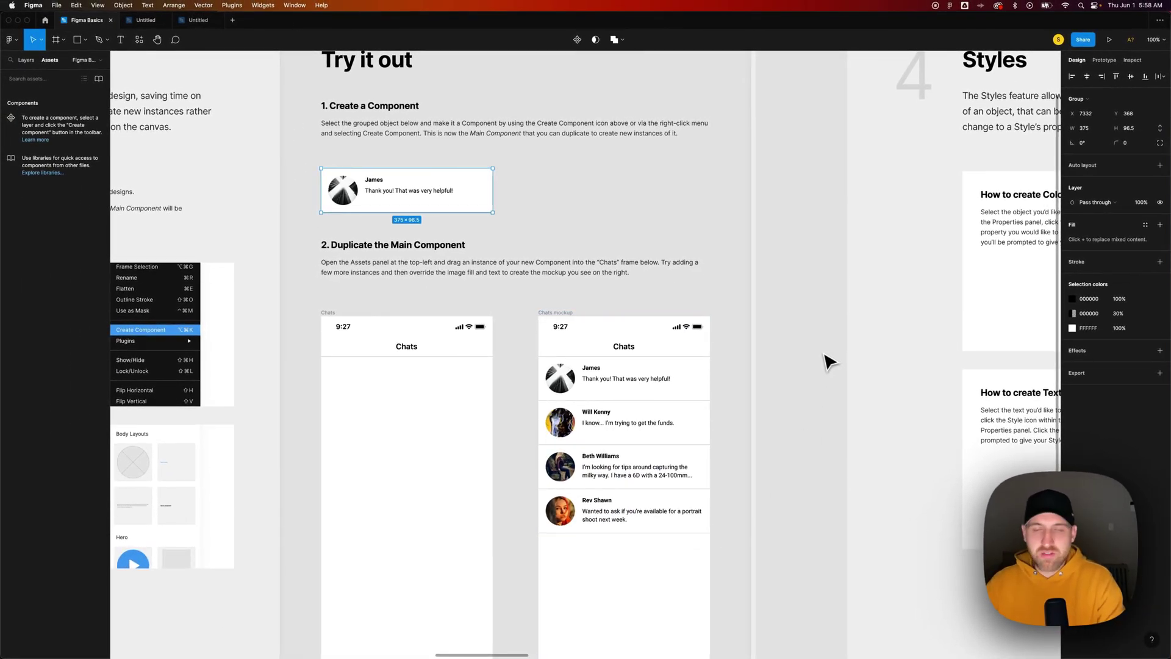
key(minus)
drag(767, 364, 340, 336)
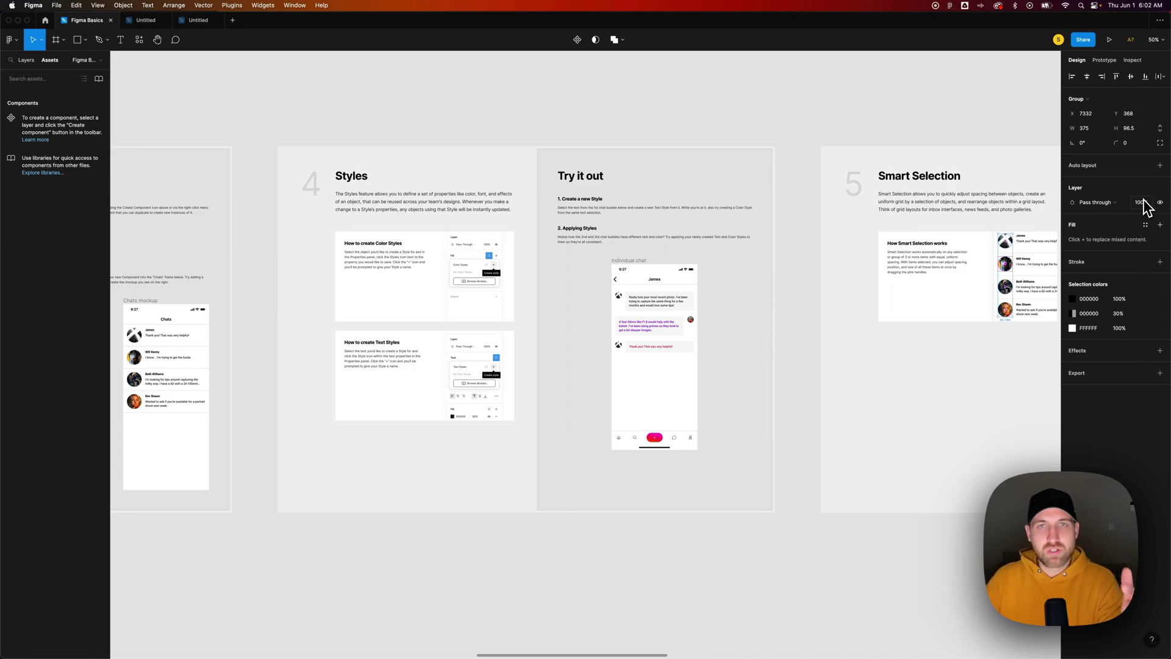
In the Smart Selection exercise's Search frame, multi-select four neighbouring dog photos and tighten their horizontal spacing until the selection measures 222 × 225
drag(942, 120, 395, 136)
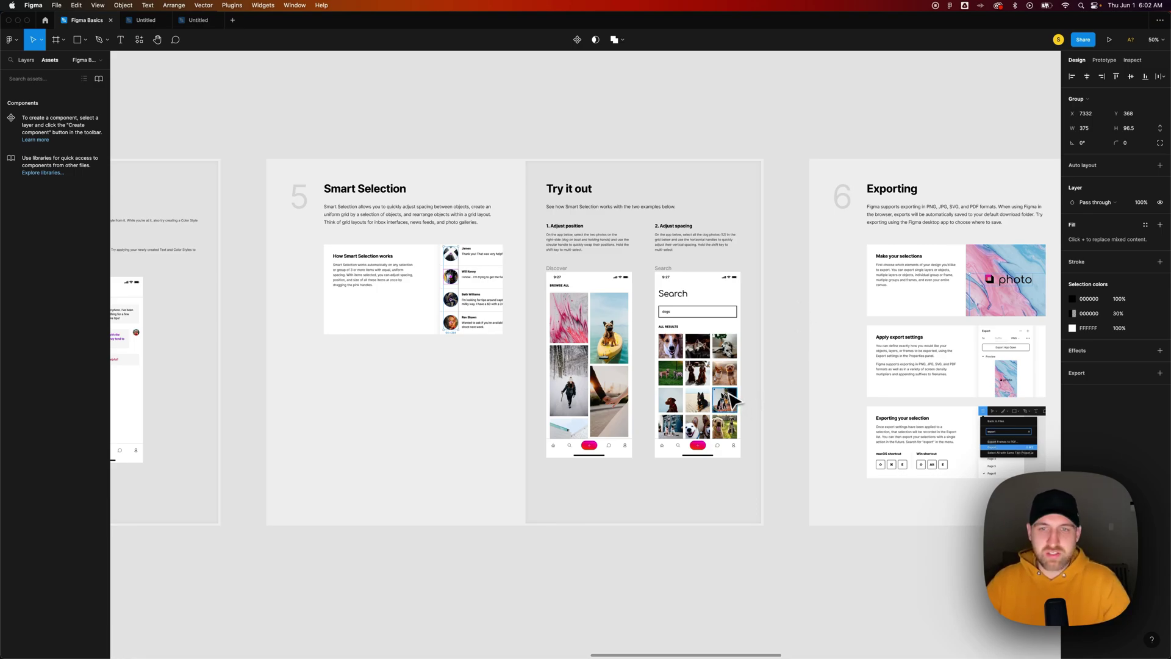
scroll(731, 399, up, 5)
scroll(731, 399, up, 3)
click(662, 287)
shift+click(727, 305)
shift+click(648, 341)
shift+click(583, 342)
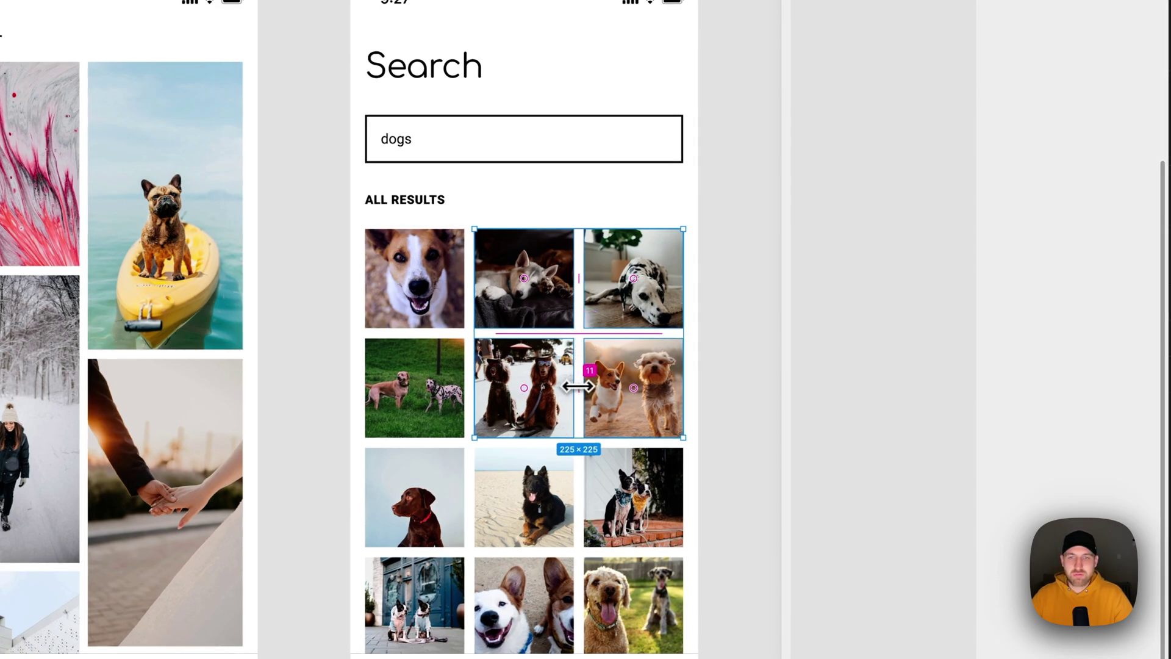
drag(578, 386, 569, 381)
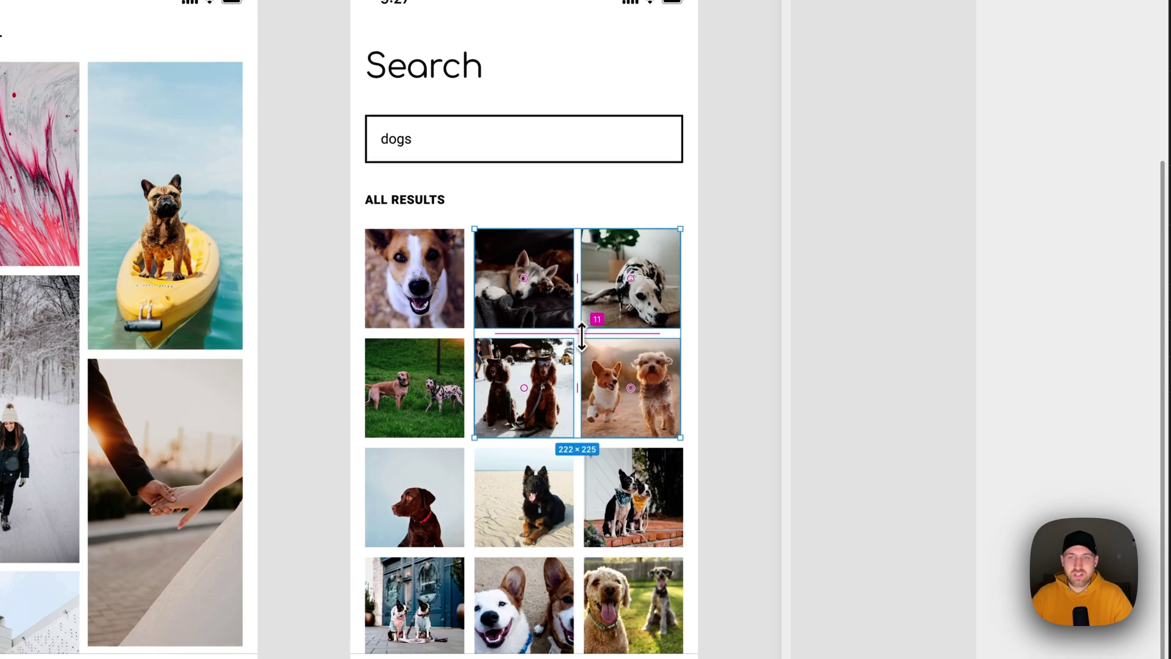
mouse_move(580, 333)
mouse_down()
mouse_move(581, 344)
mouse_move(583, 334)
mouse_up()
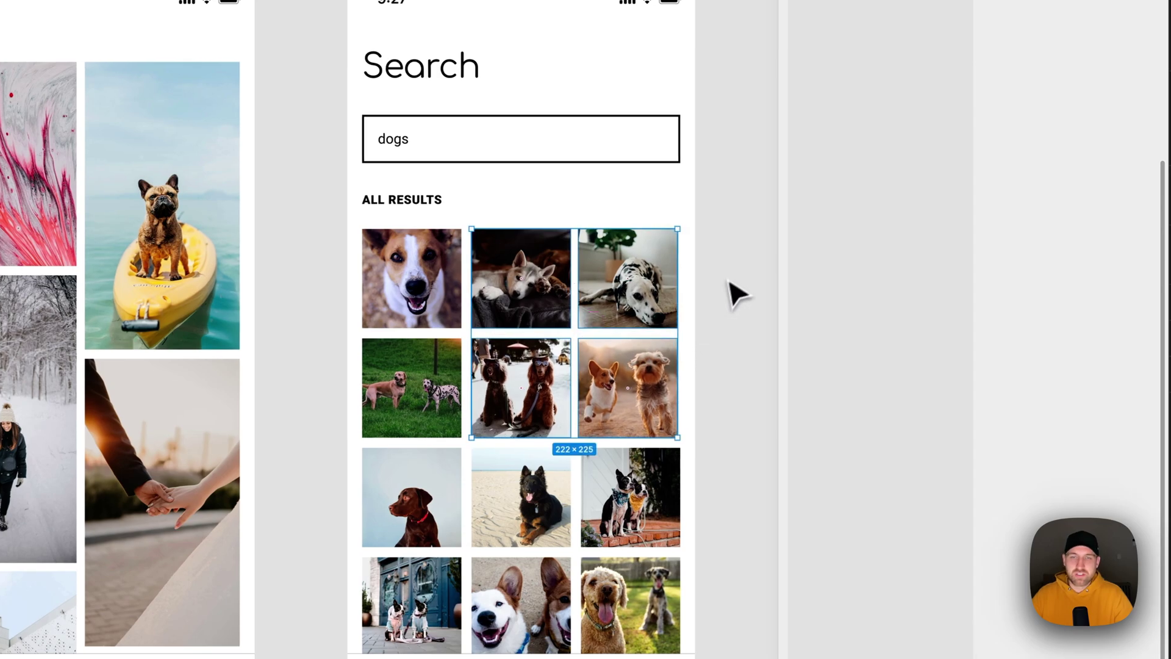
scroll(793, 274, right, 1)
scroll(854, 262, up, 1)
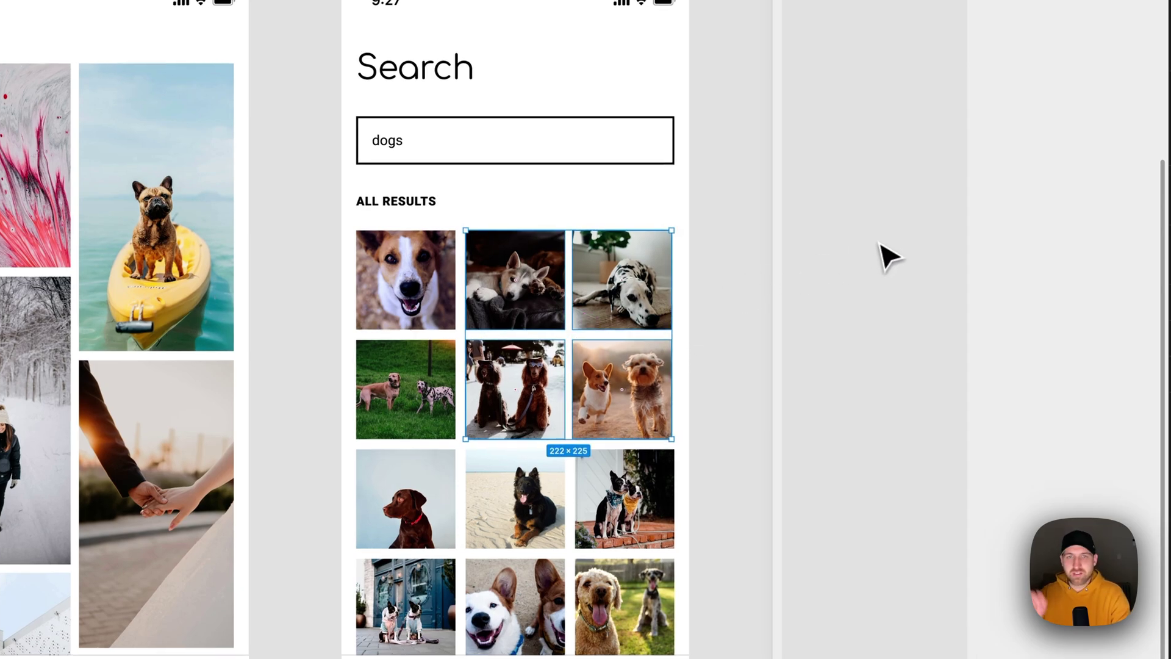
click(879, 246)
scroll(879, 247, right, 2)
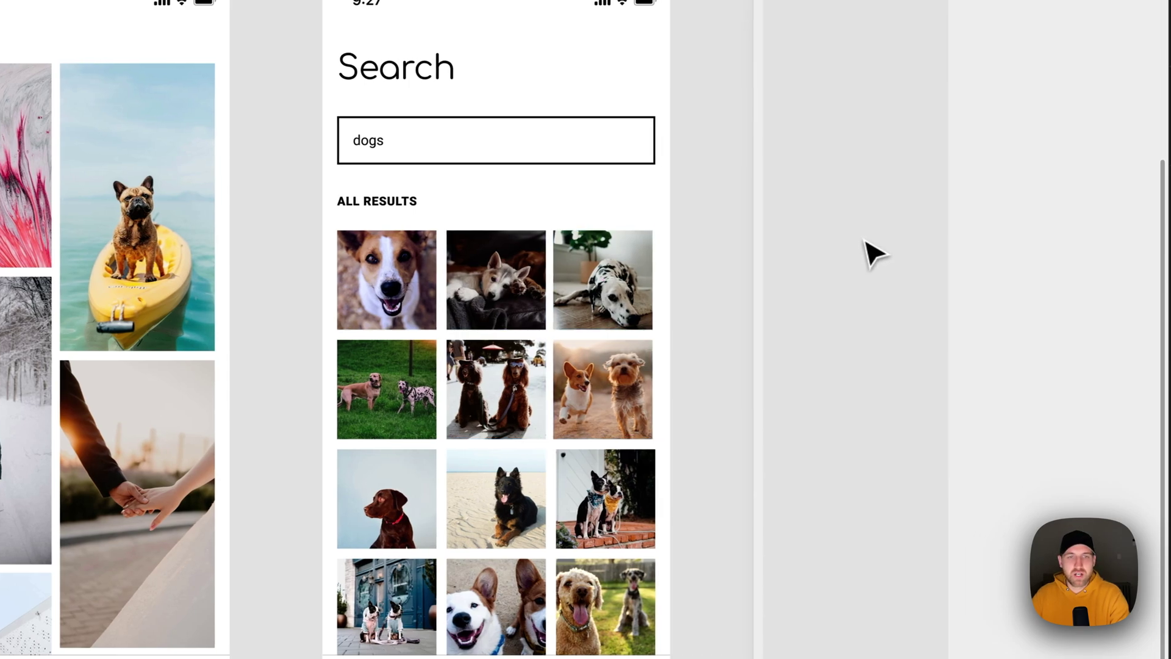
Examine the Exporting, Commenting and Sharing lessons and their Try it out areas on the Figma Basics canvas
scroll(869, 253, down, 5)
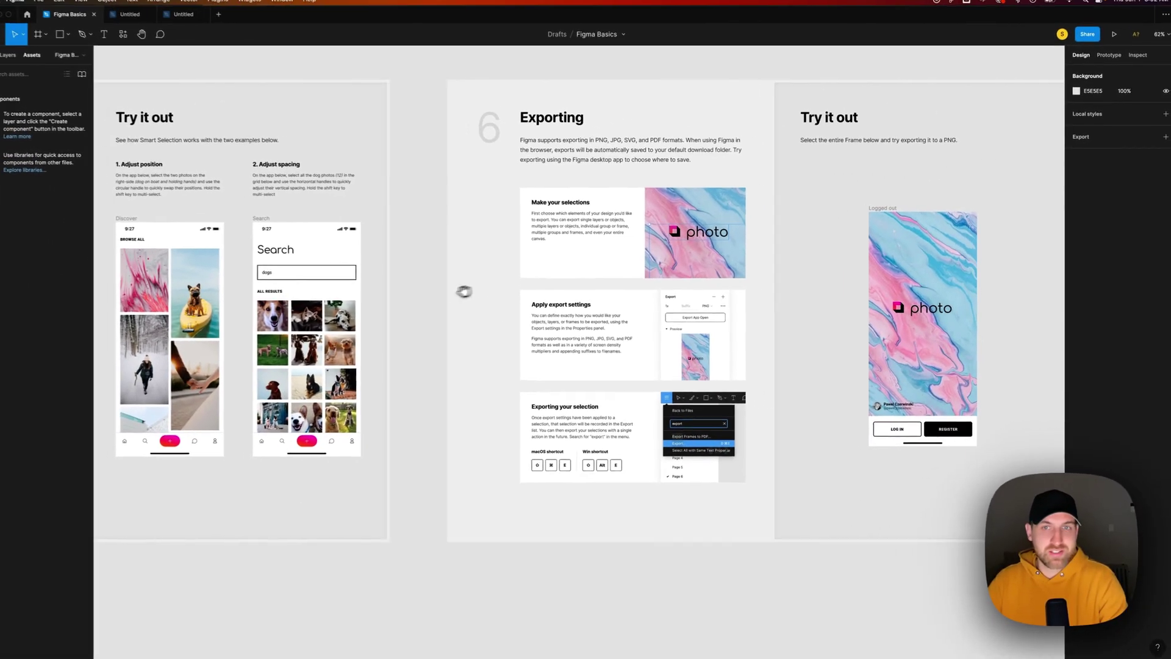
scroll(463, 293, right, 3)
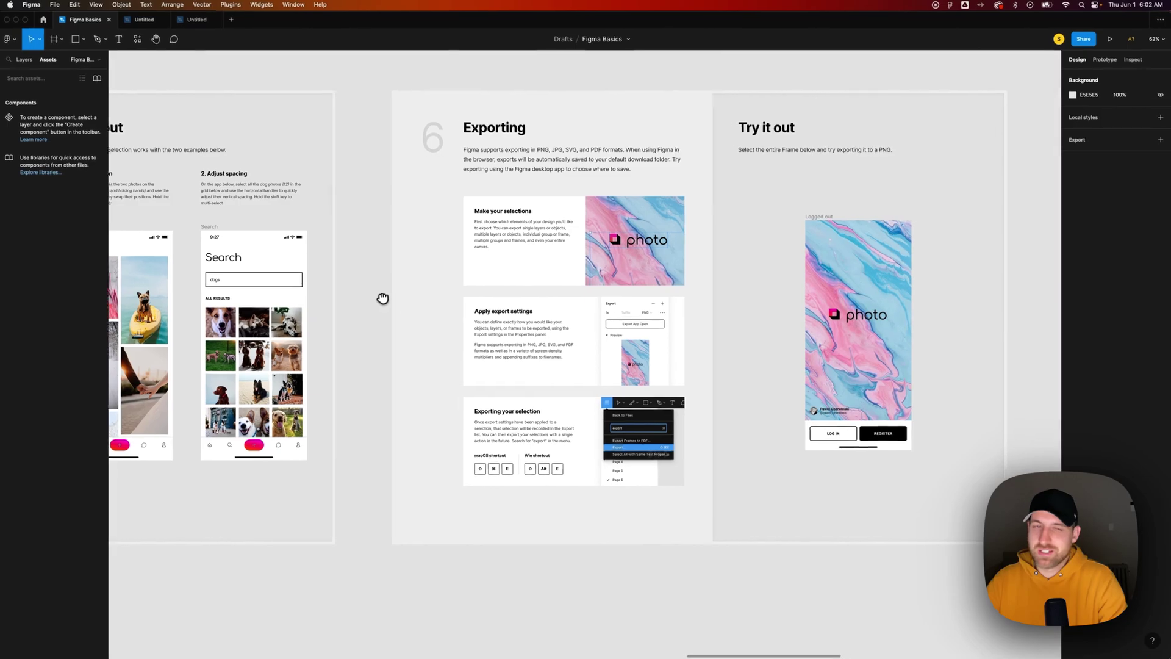
drag(352, 297, 283, 301)
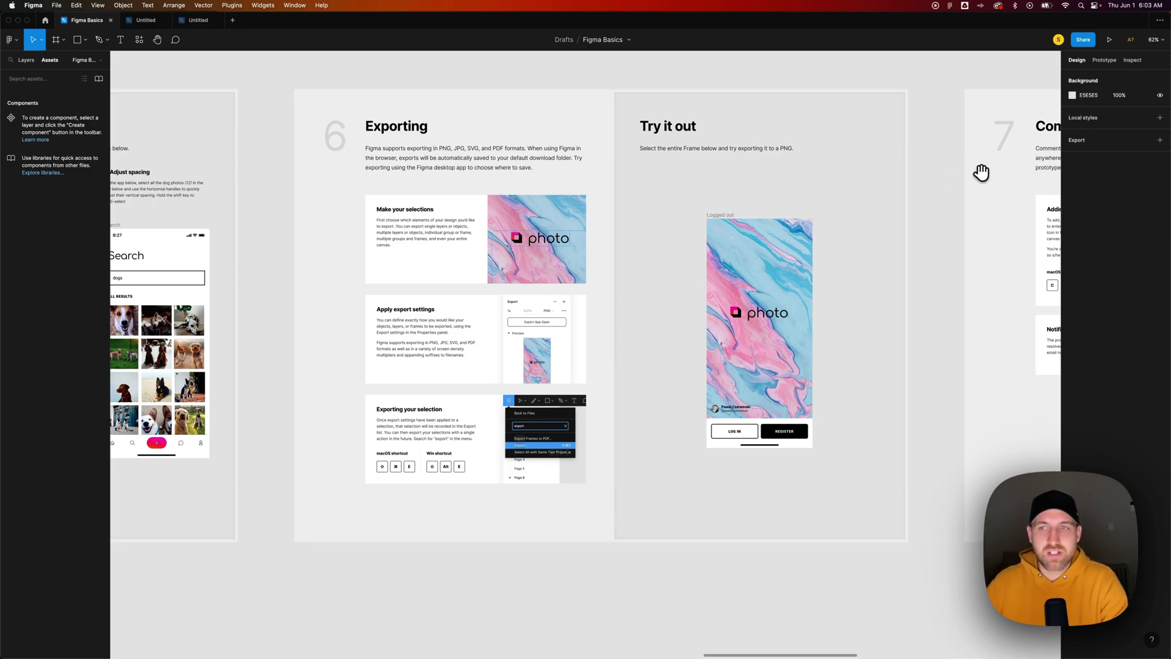
drag(982, 173, 256, 176)
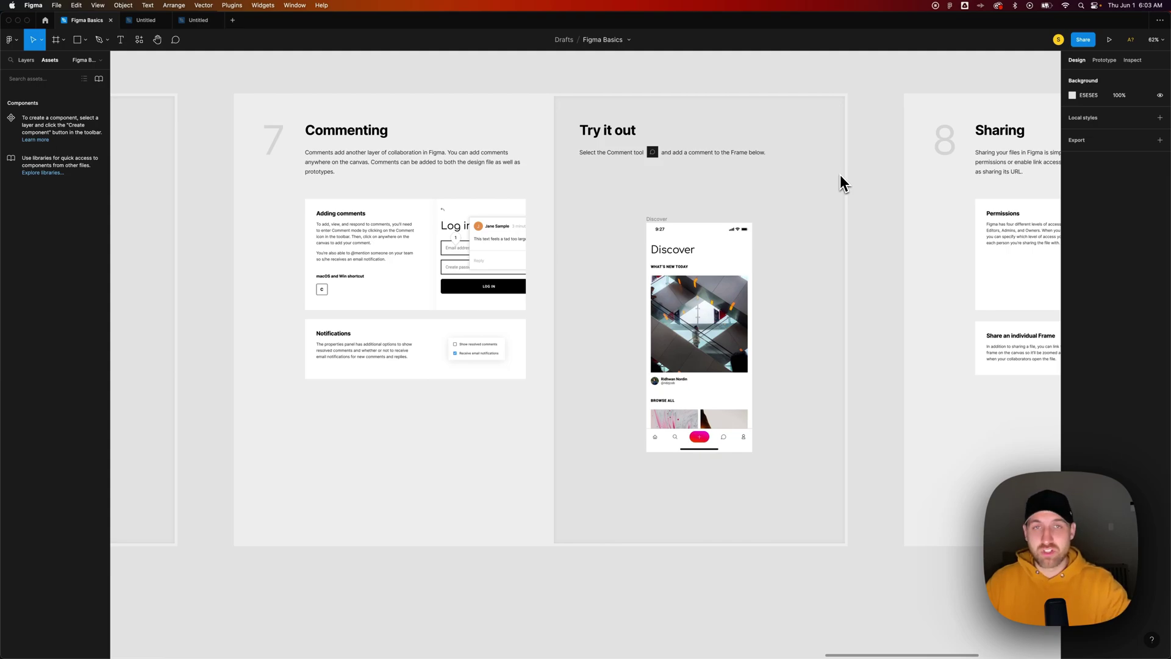
drag(881, 172, 207, 183)
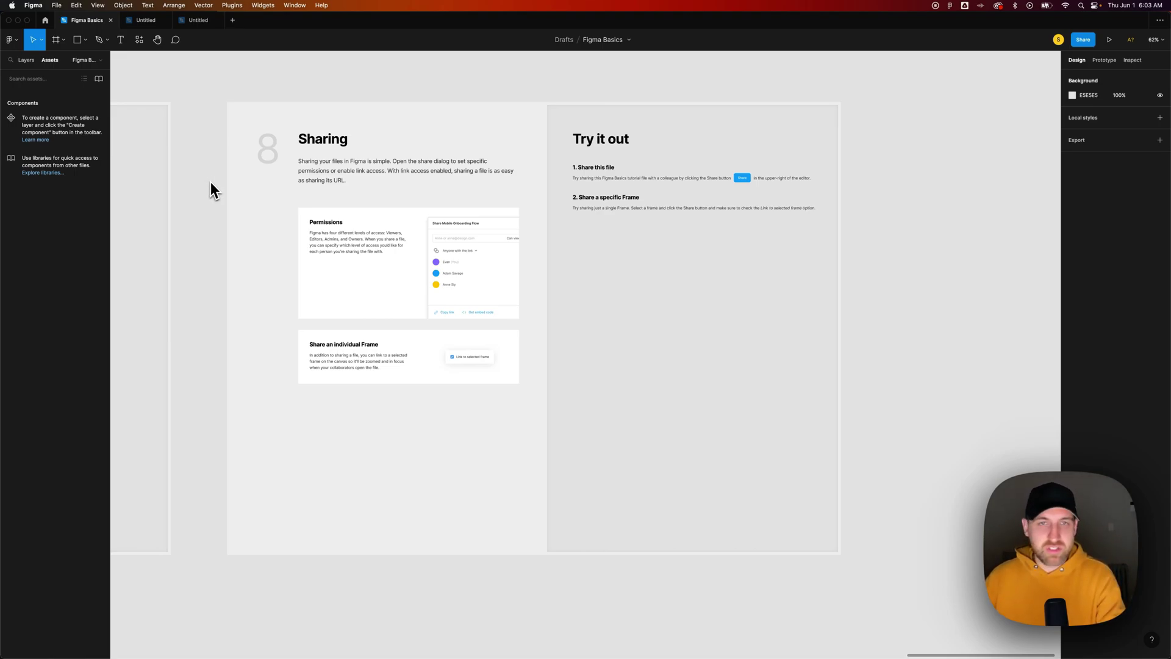
In the Smart Selection exercise, create a prototype connection from the Discover frame's search icon to the Search frame
scroll(266, 185, down, 10)
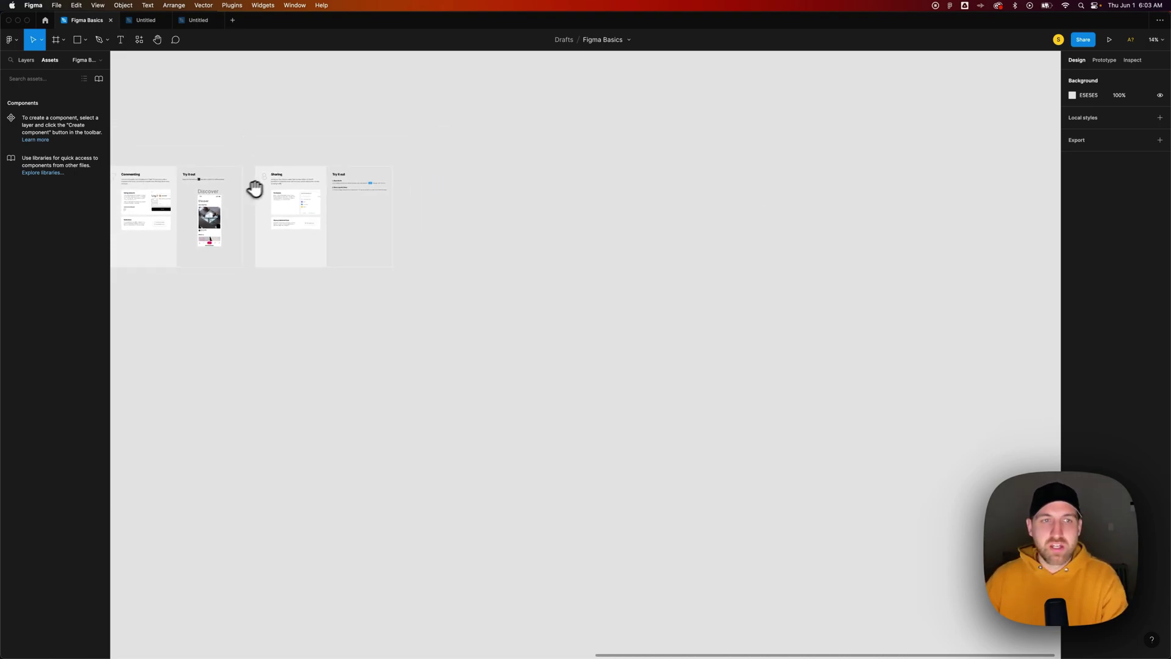
drag(254, 188, 493, 188)
scroll(756, 217, left, 5)
scroll(757, 217, up, 1)
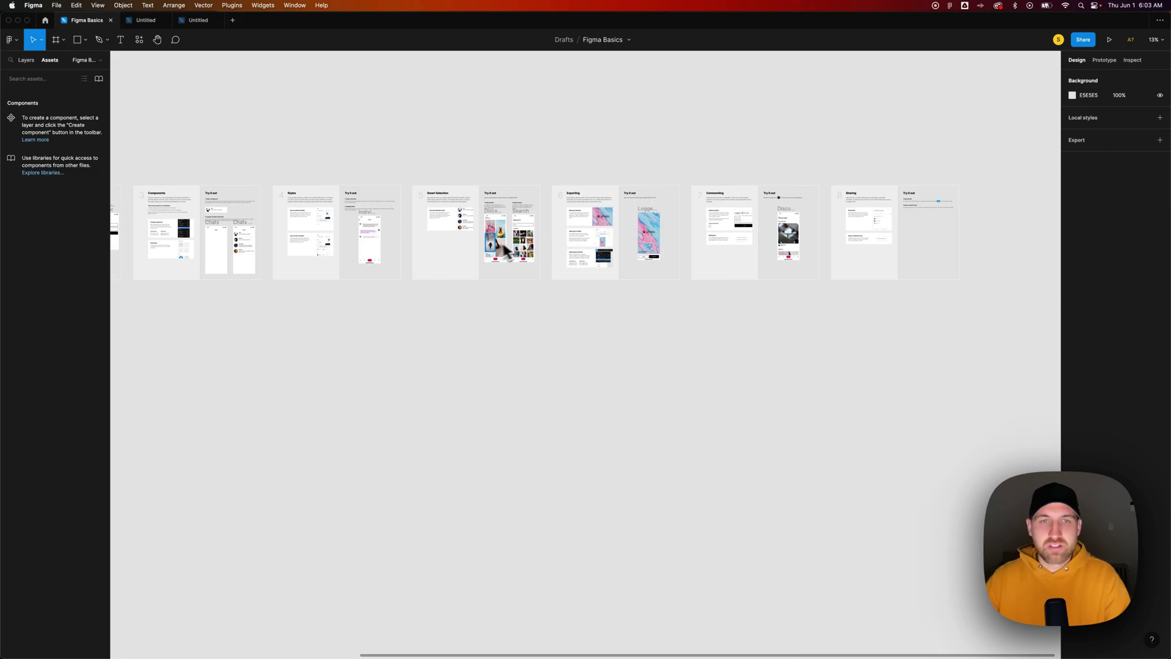
scroll(494, 247, up, 10)
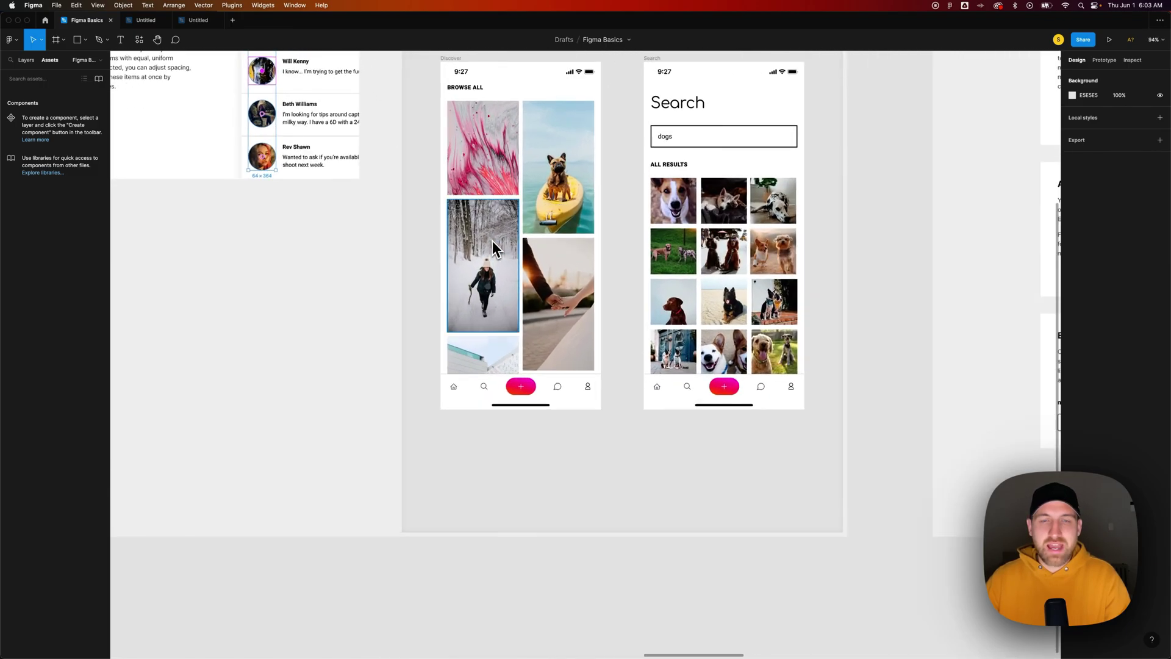
scroll(720, 232, up, 3)
scroll(720, 232, right, 1)
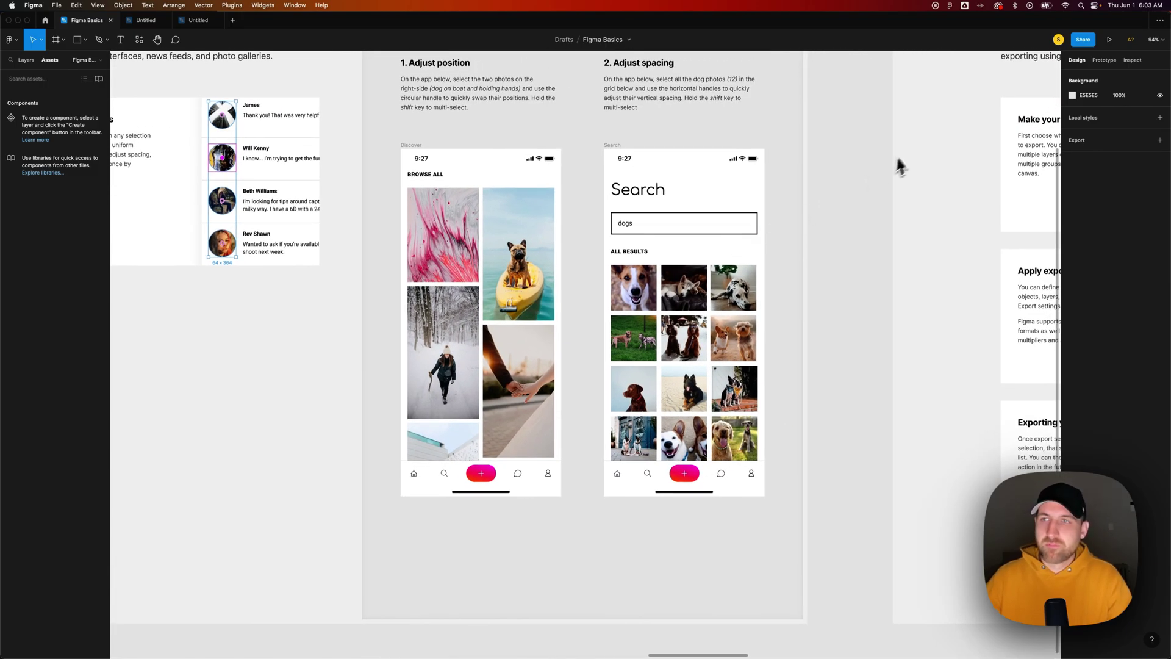
click(1104, 61)
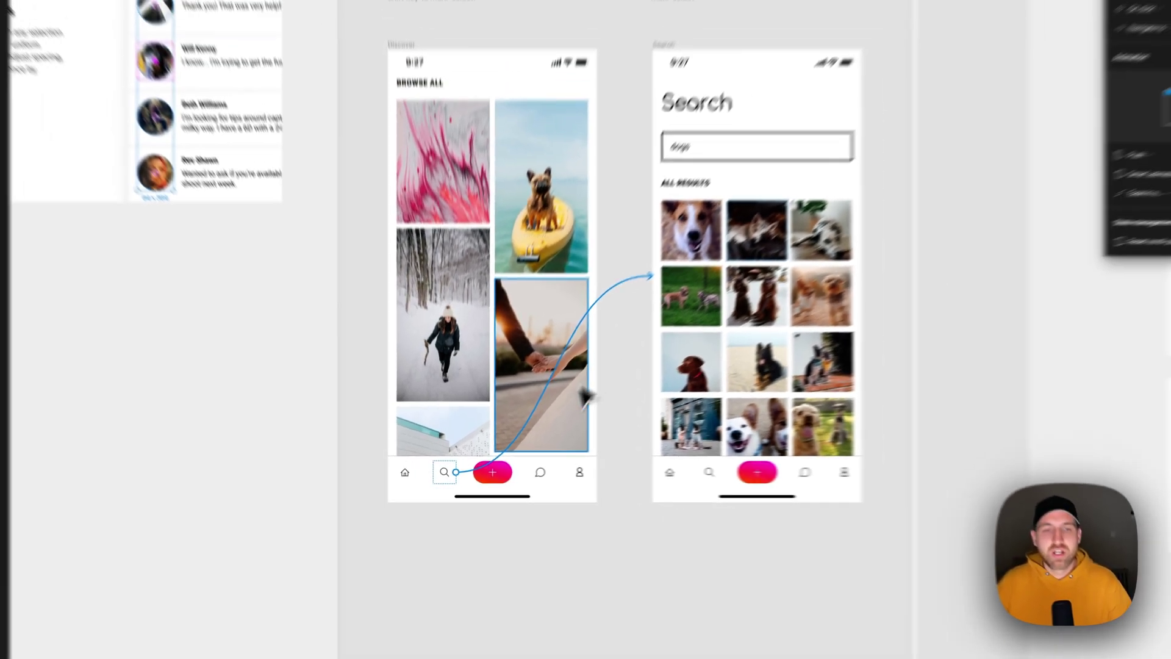
click(459, 471)
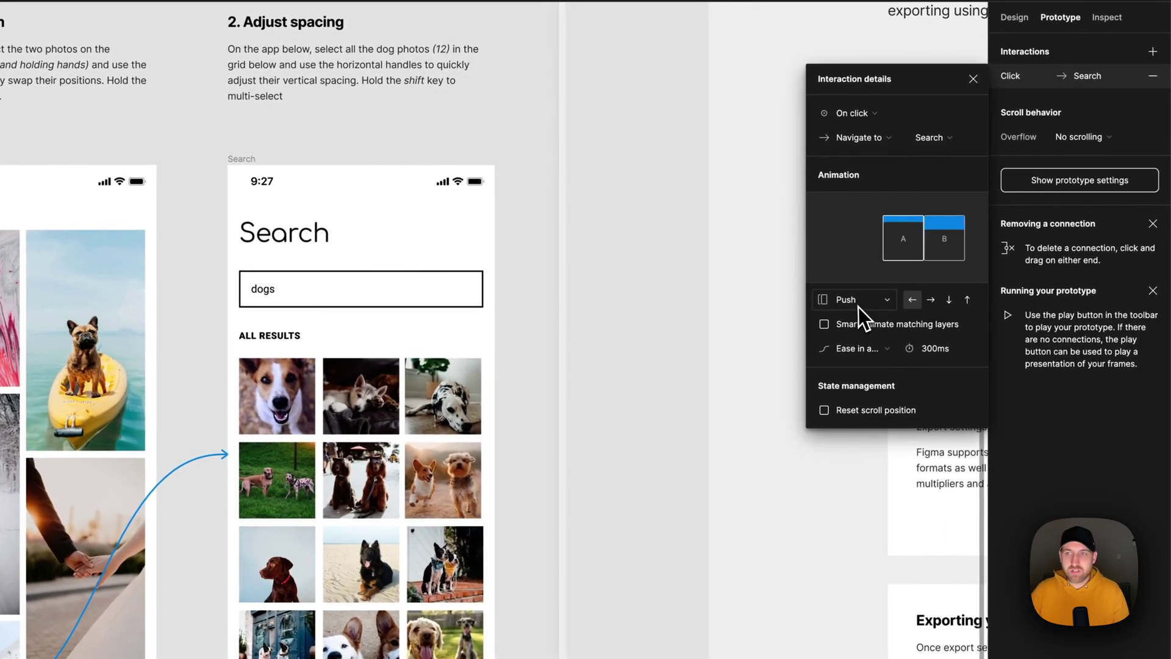
Set the animation of the connection to the Search frame to Push in the left direction
click(979, 382)
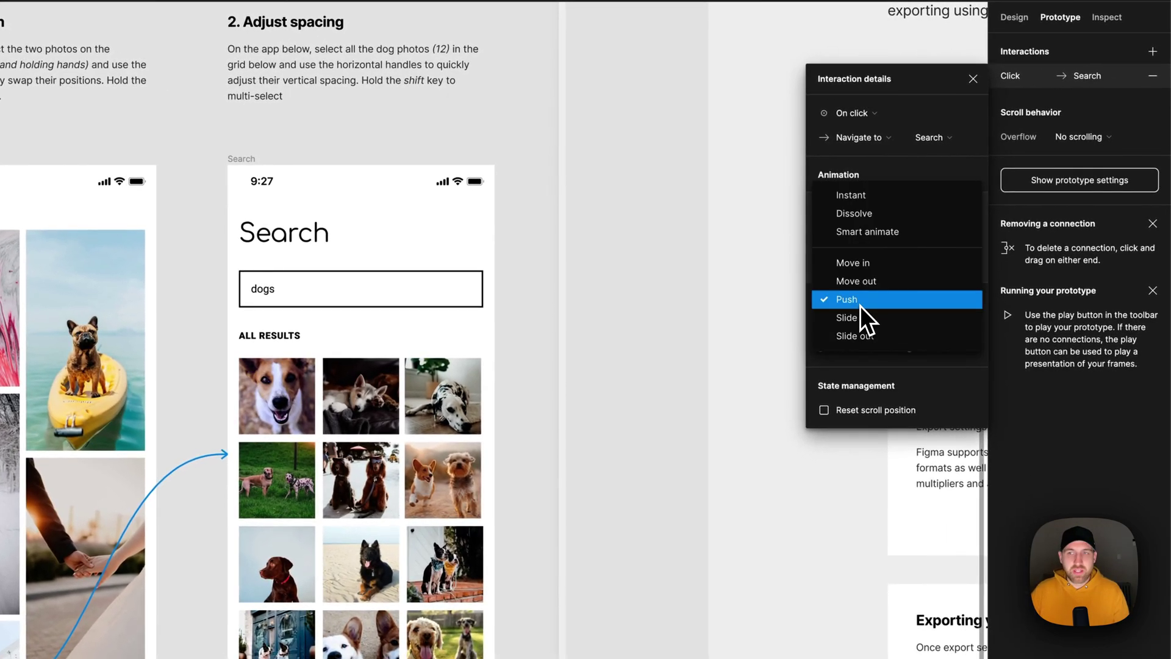
click(857, 302)
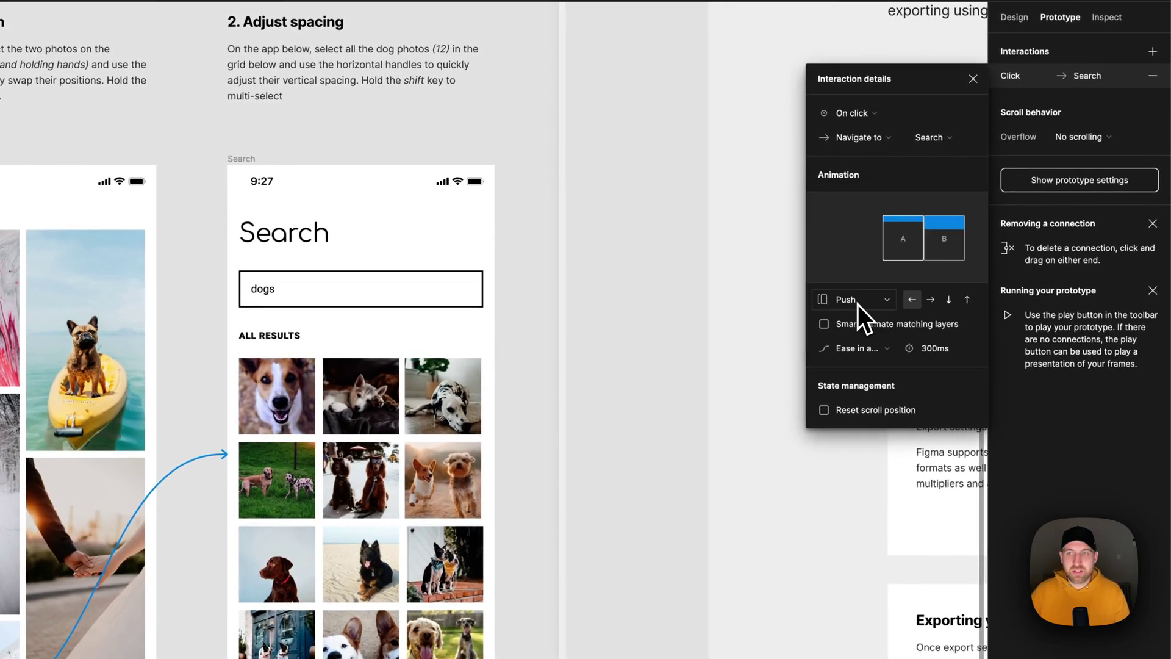
click(913, 299)
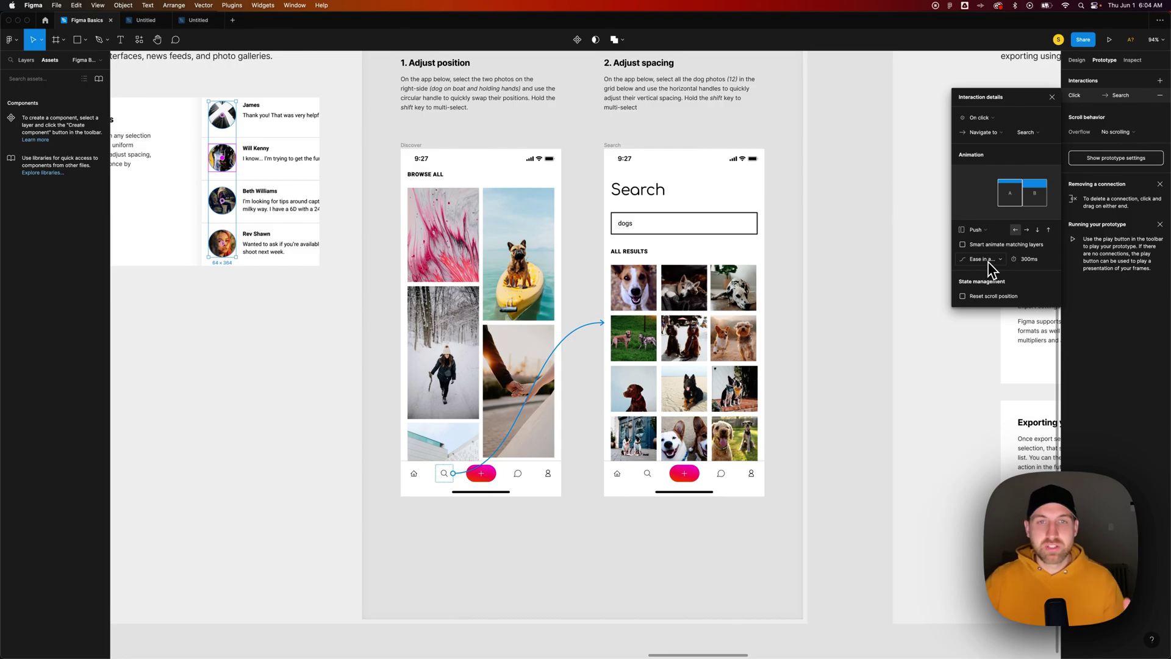
Preview the prototype from the Discover frame, going to the Search screen and back through the phone's navigation bar
click(420, 153)
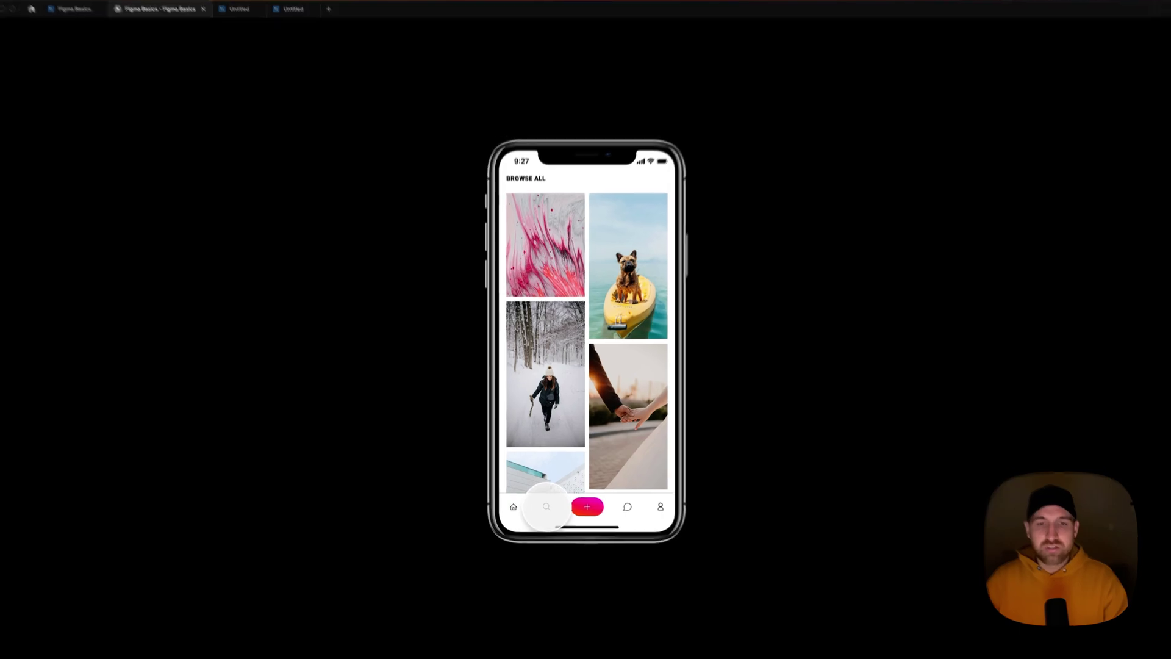
click(547, 505)
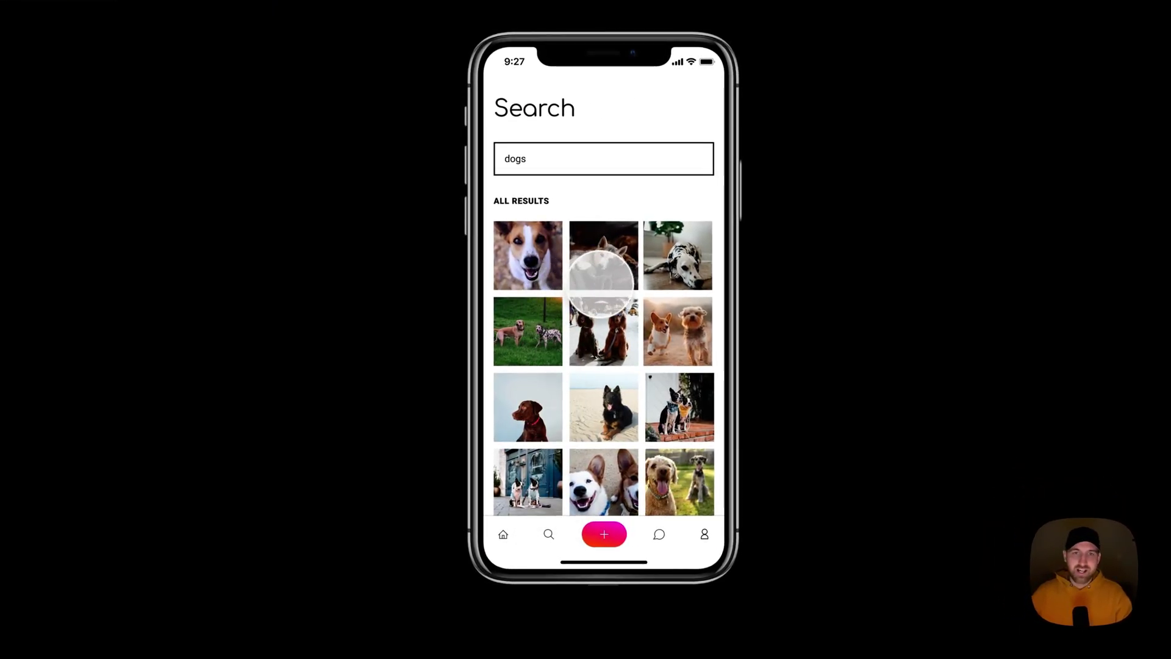
click(504, 533)
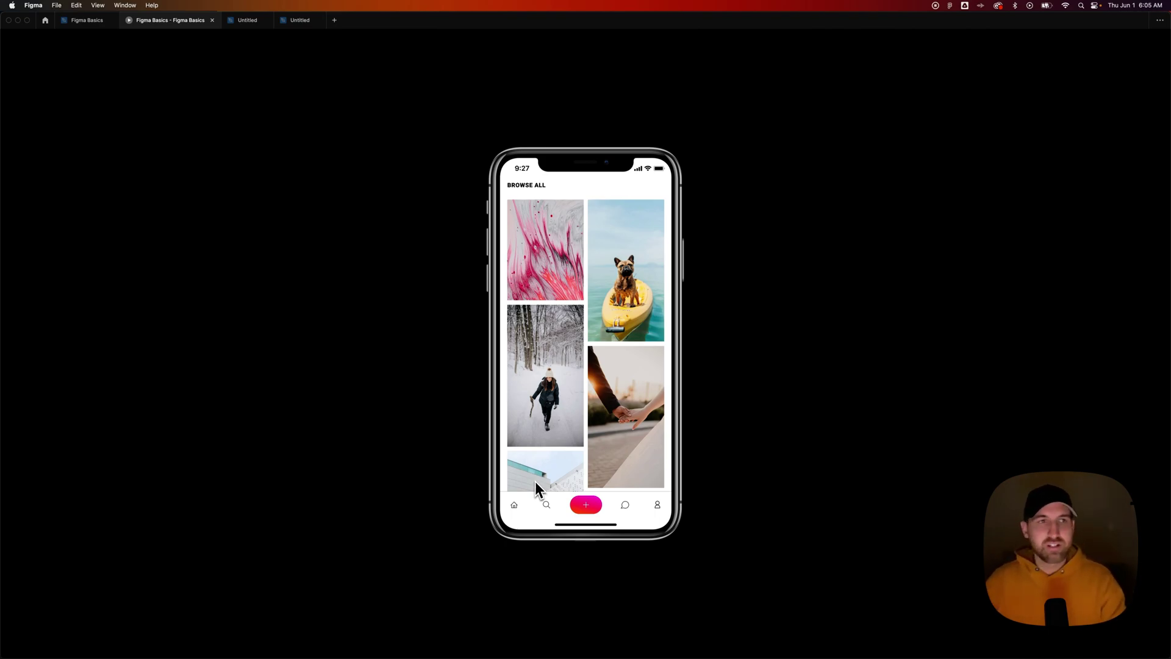
Open the 2023 Game Day Posts file from the file browser
mouse_move(139, 54)
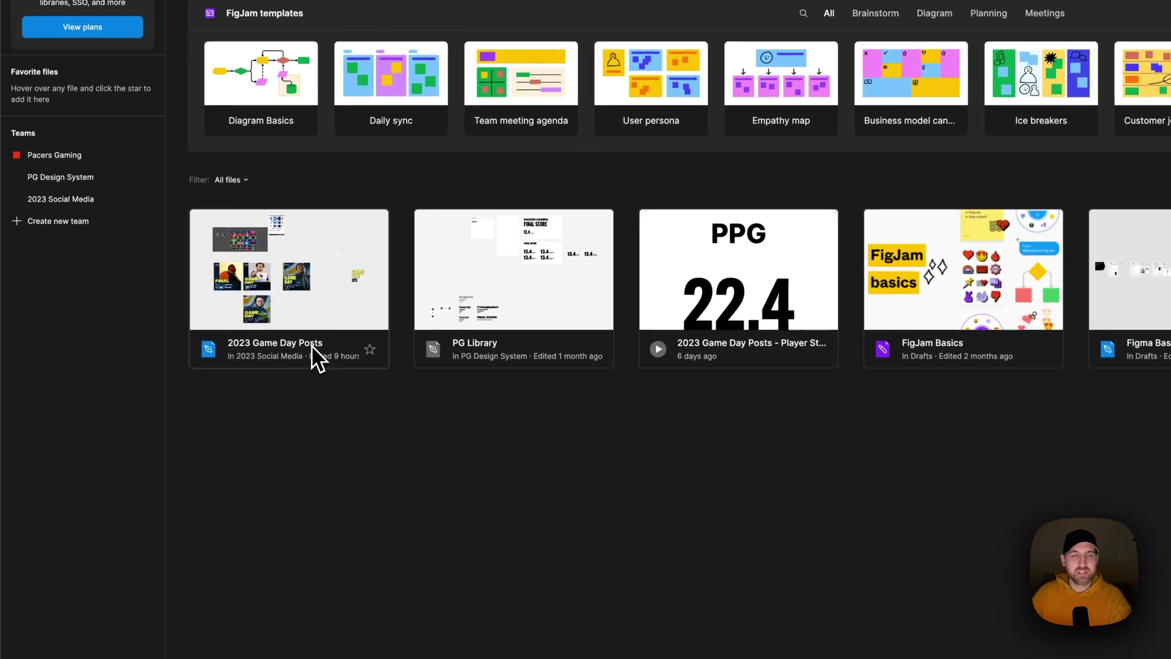
click(310, 346)
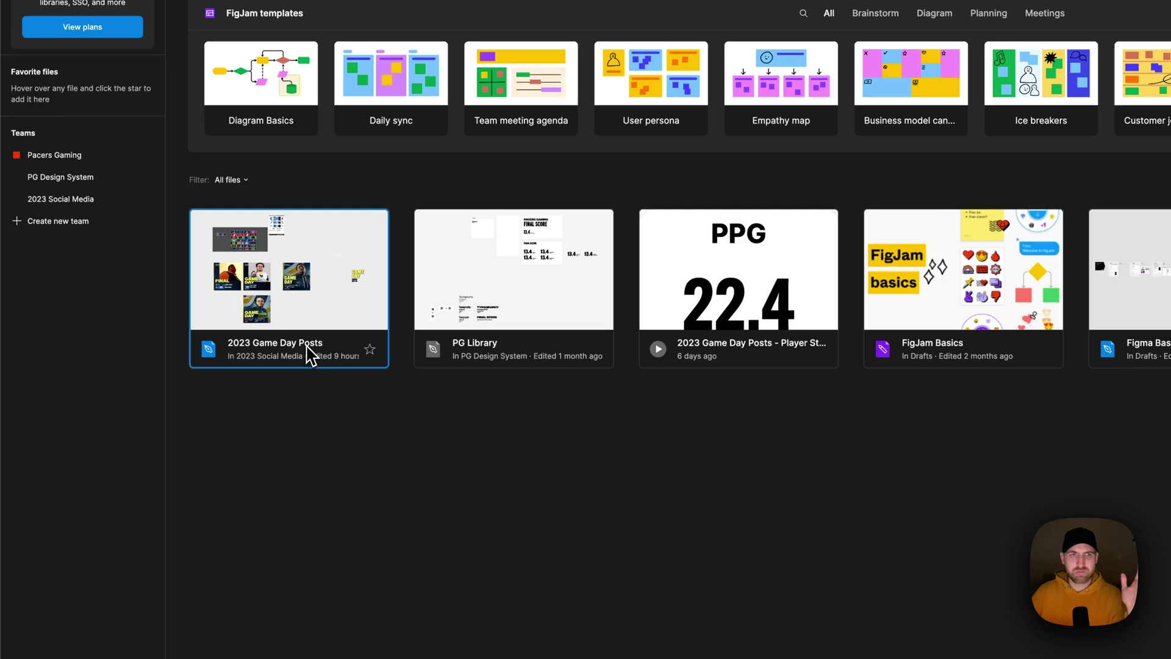
double_click(310, 351)
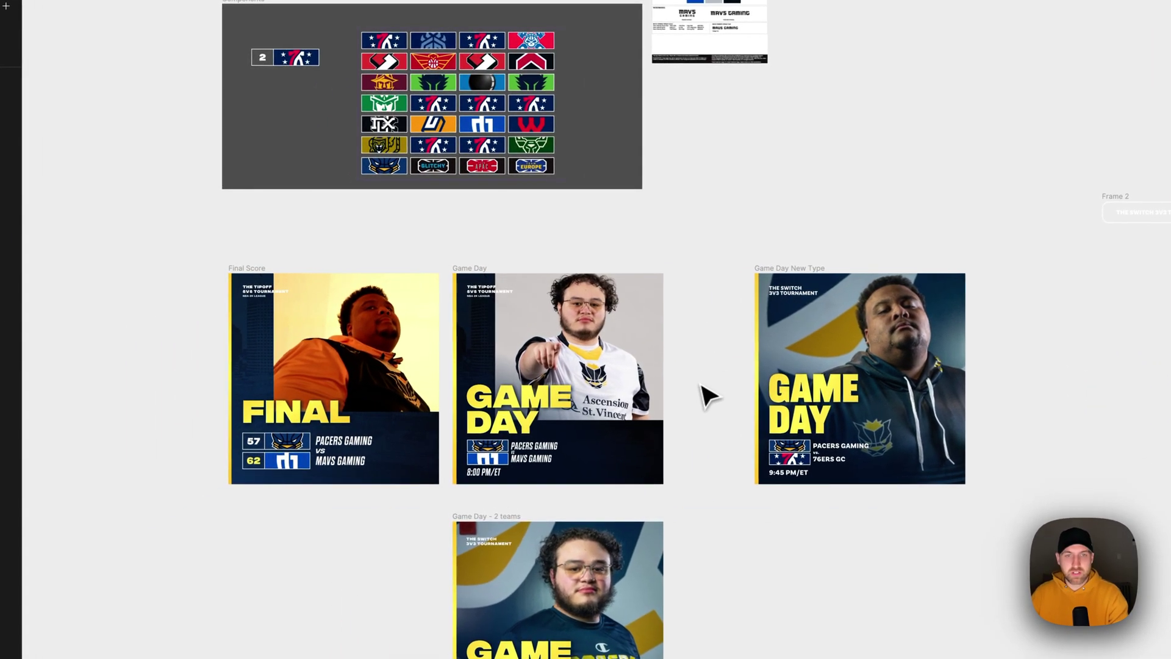
Select the Game Day frame and expand its layers
scroll(678, 302, up, 3)
click(324, 197)
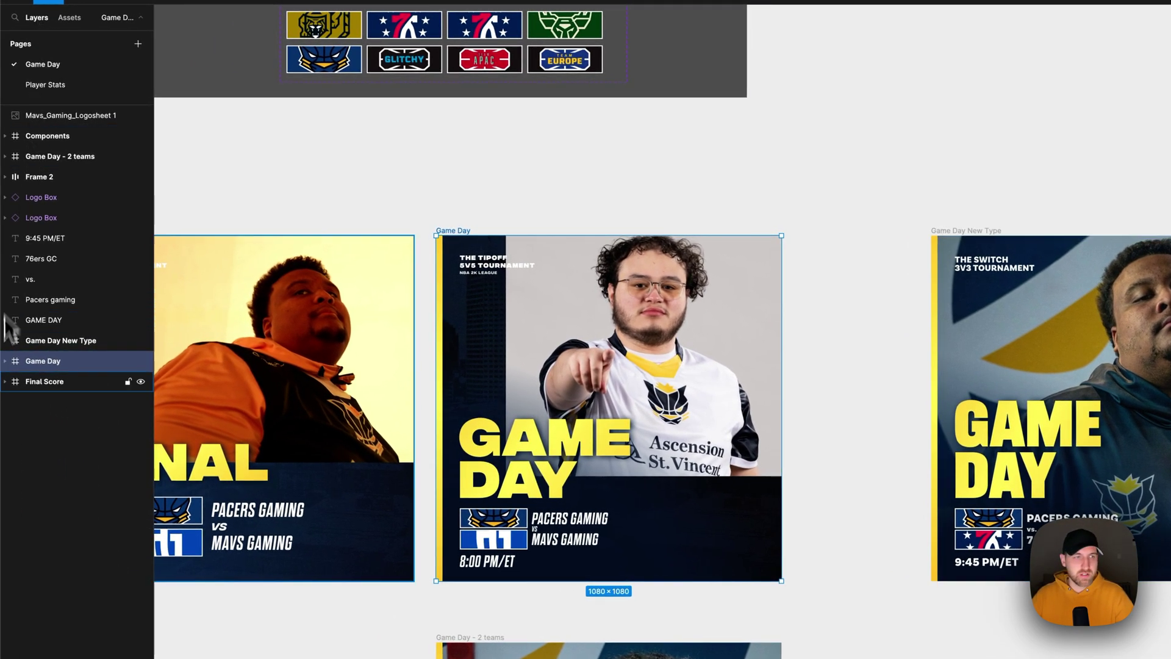
click(6, 361)
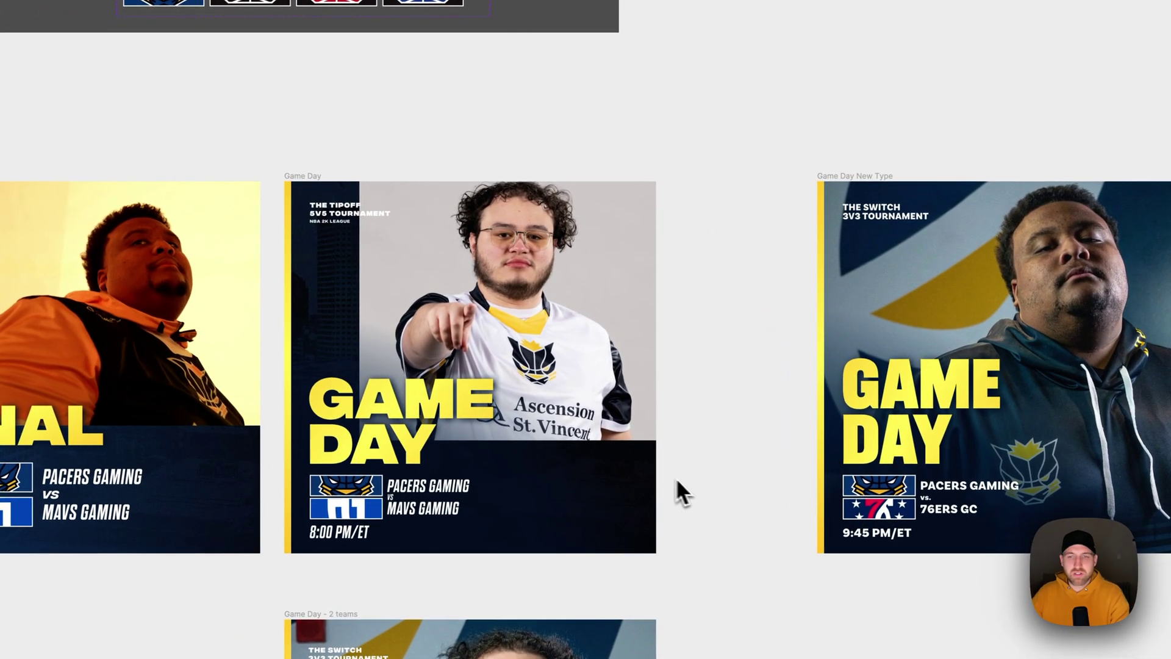
Look over the Components frame, select the lower Logo Box in the Game Day frame and check which components it can be swapped with
drag(549, 99, 831, 486)
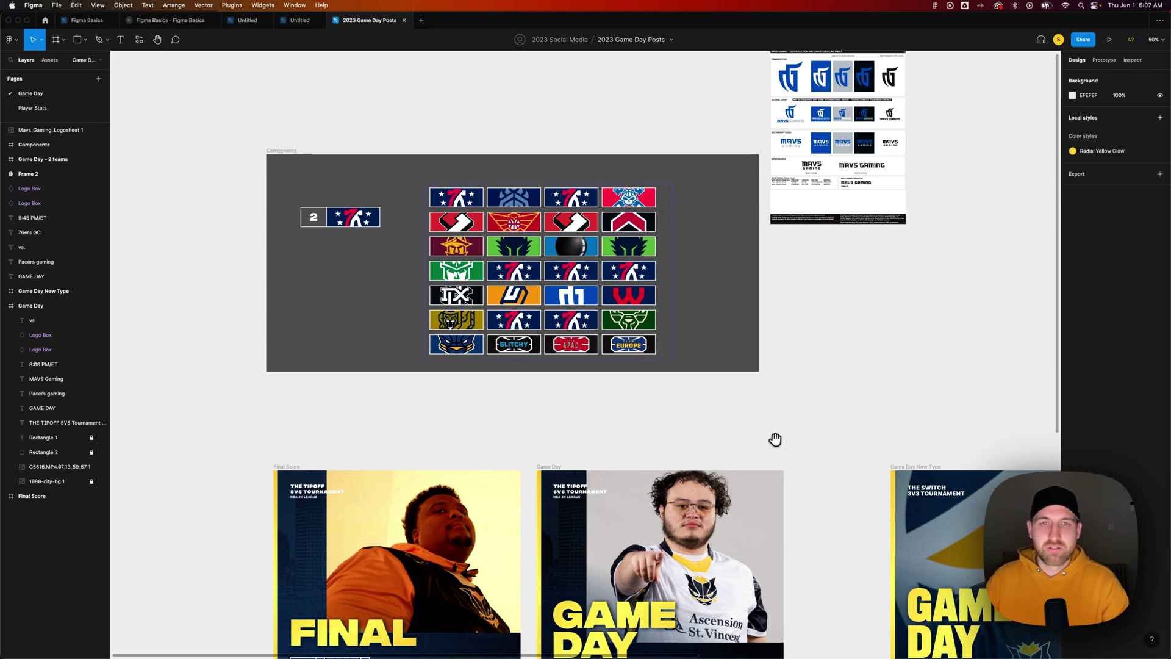
drag(774, 439, 651, 154)
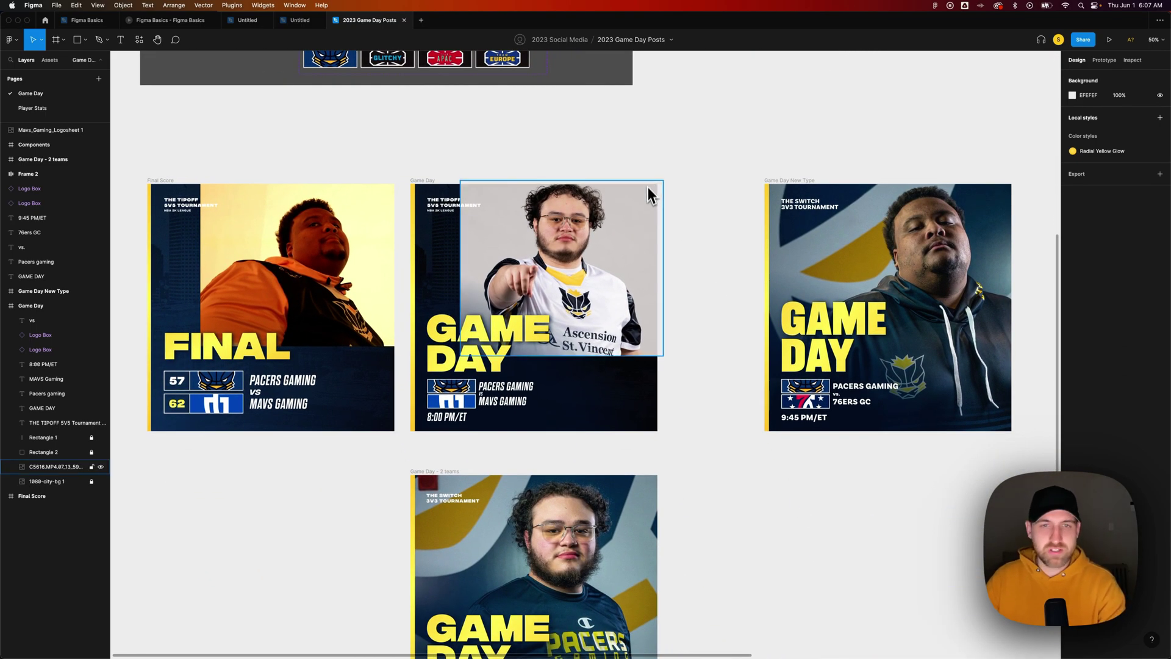
key(shift+0)
scroll(613, 259, left, 3)
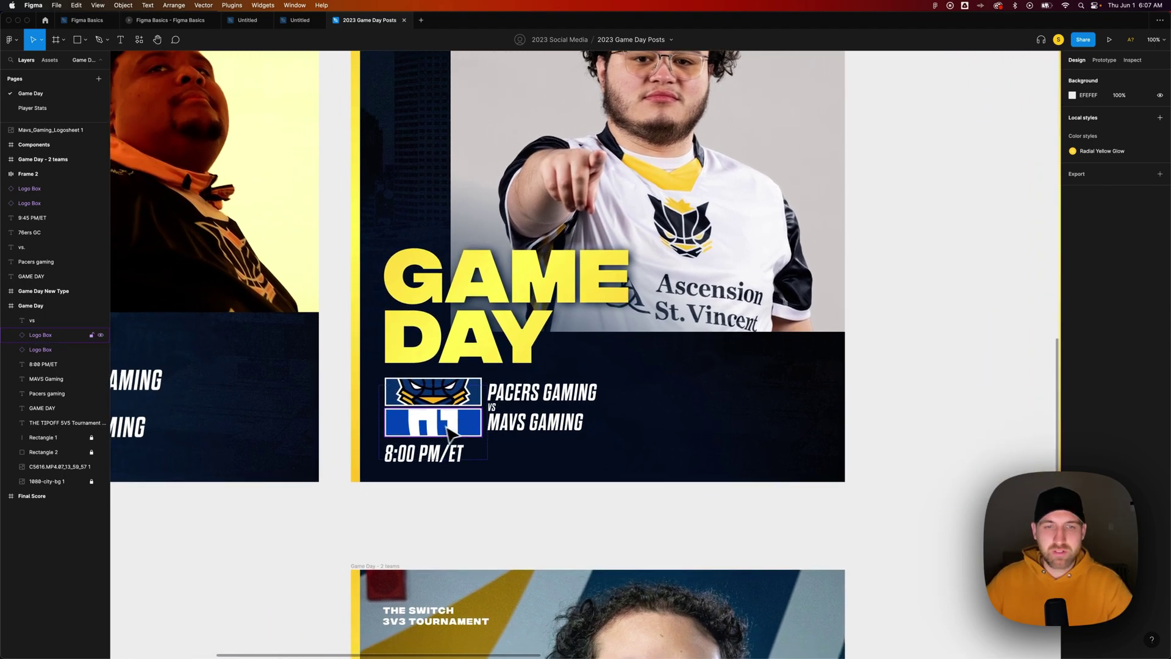
click(446, 427)
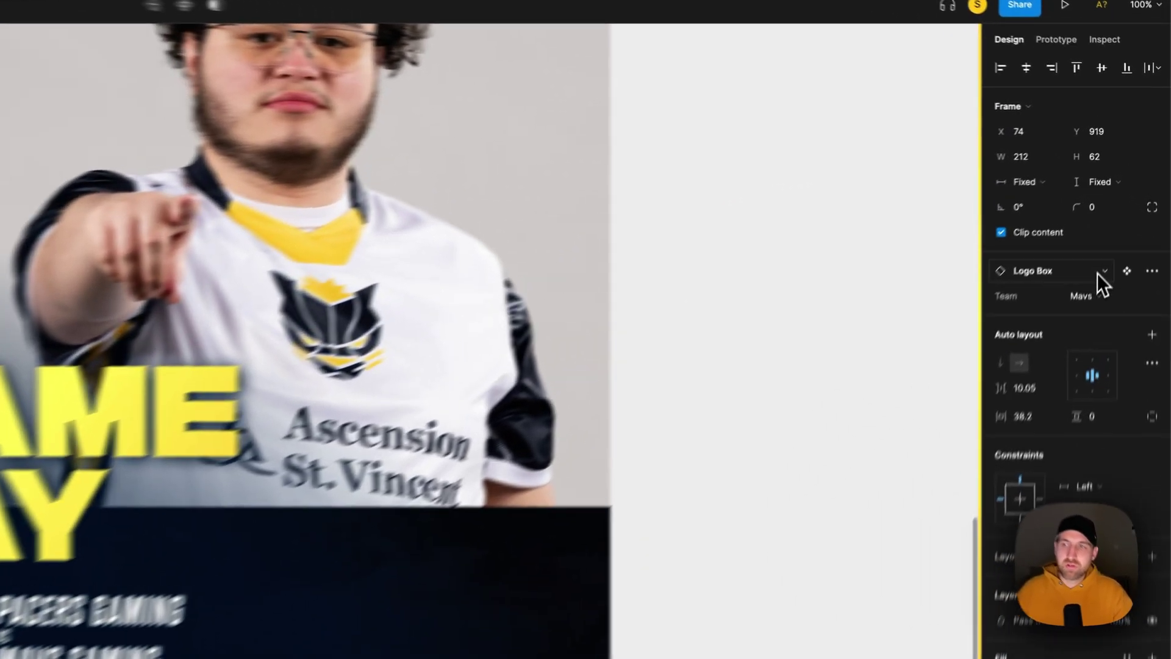
click(1111, 196)
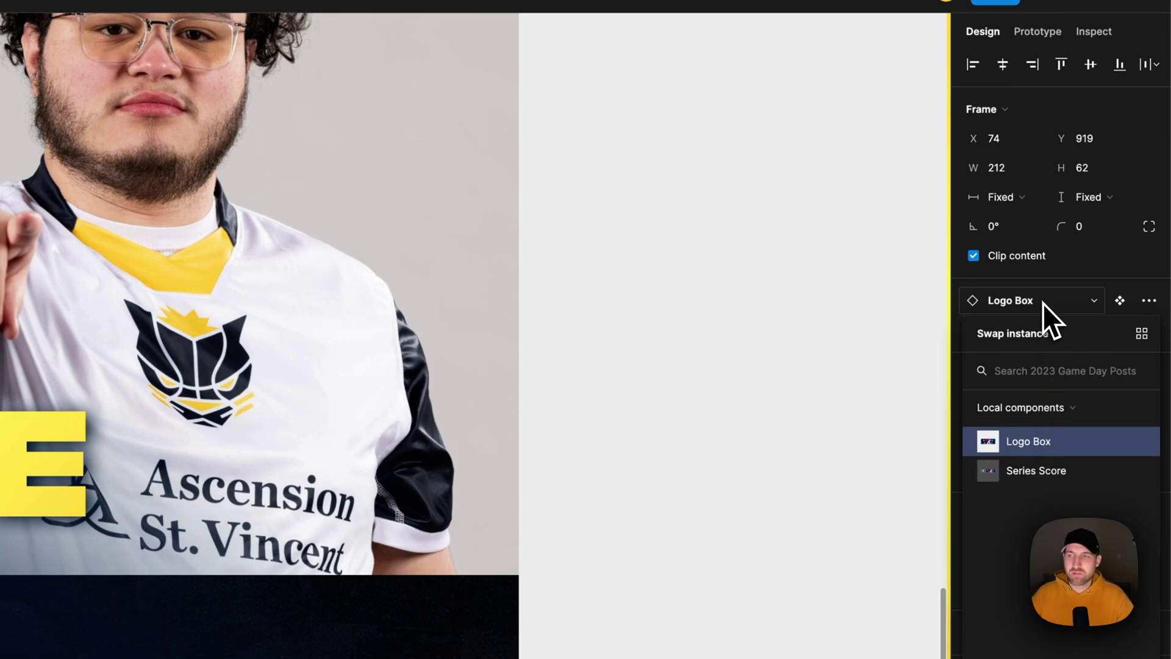
click(1042, 303)
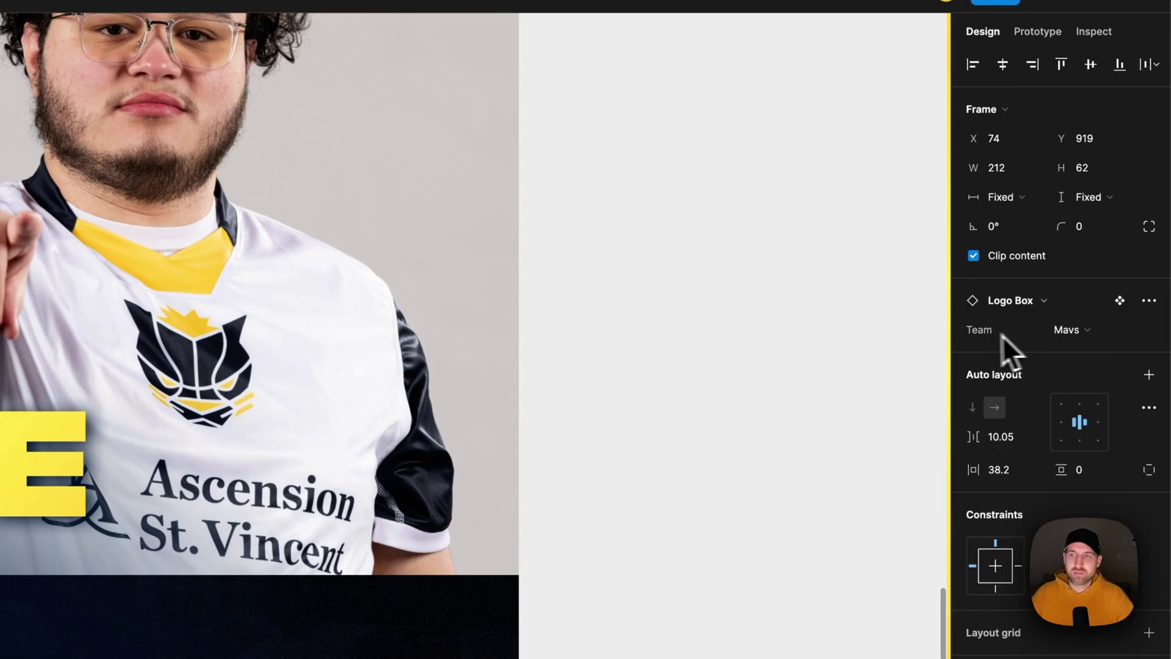
Switch the lower Logo Box's Team variant to Blazer5, Cavs and finally Celtics, and dismiss the missing-fonts dialog
click(1081, 335)
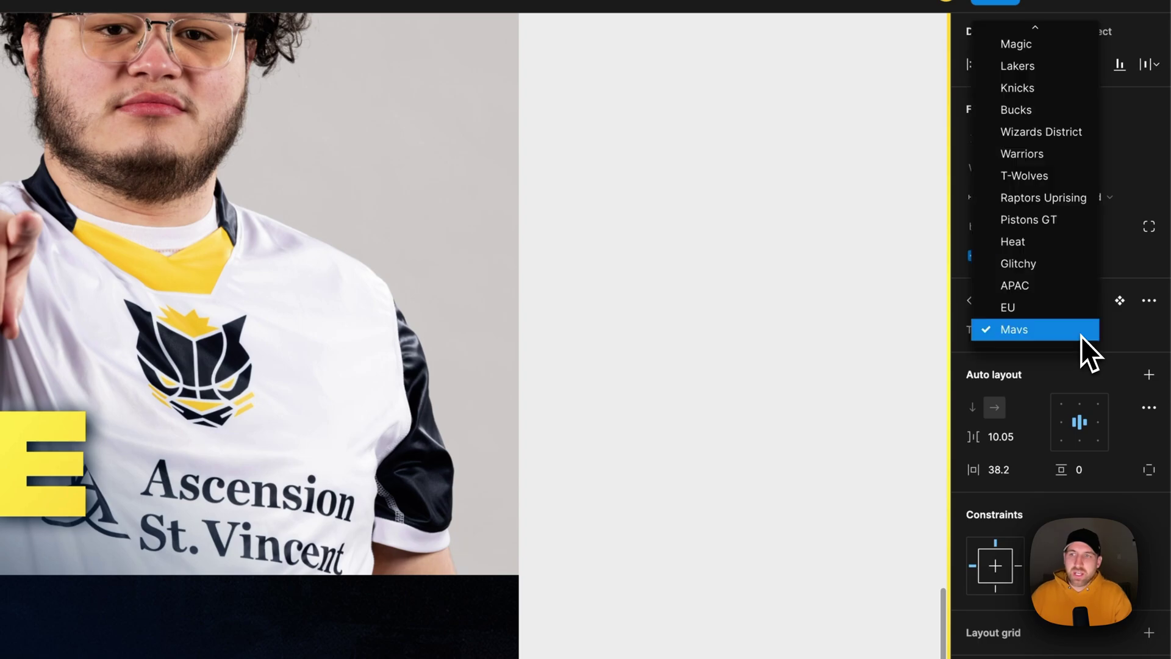
mouse_move(1064, 27)
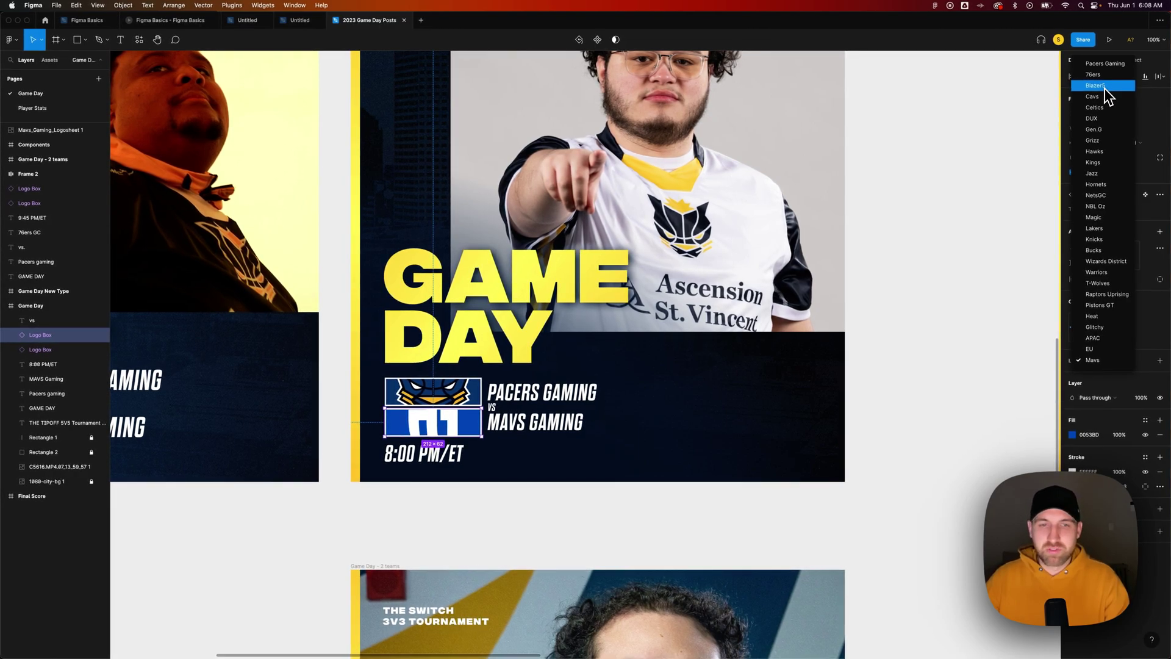
click(1104, 88)
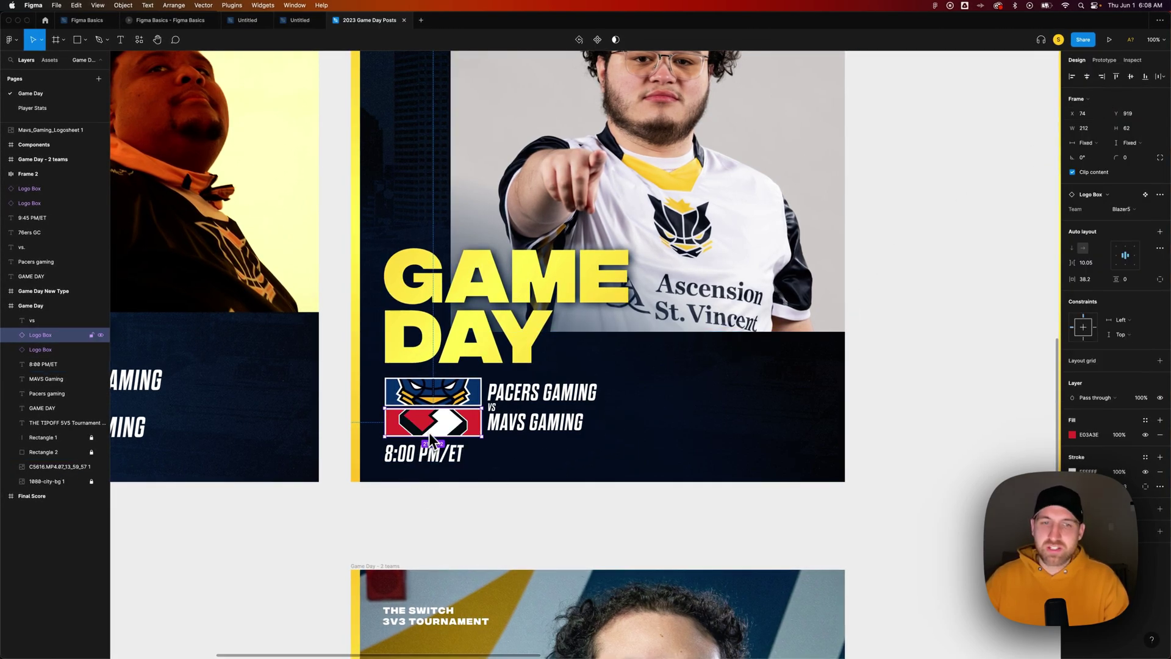
click(1117, 210)
click(1117, 220)
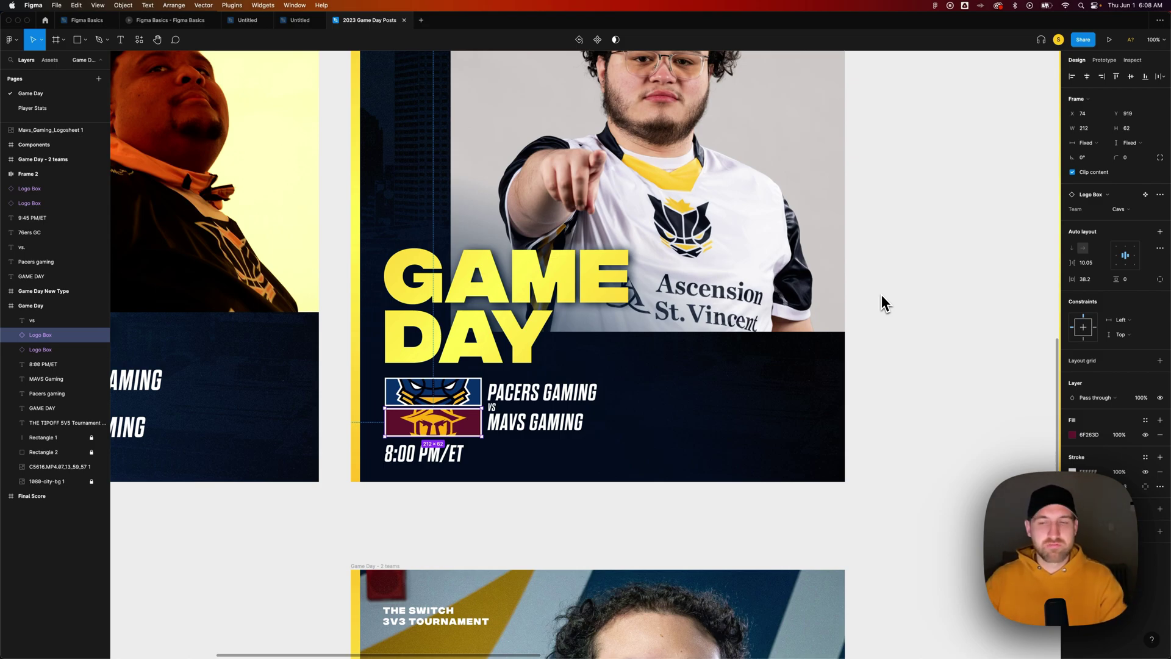
click(1120, 210)
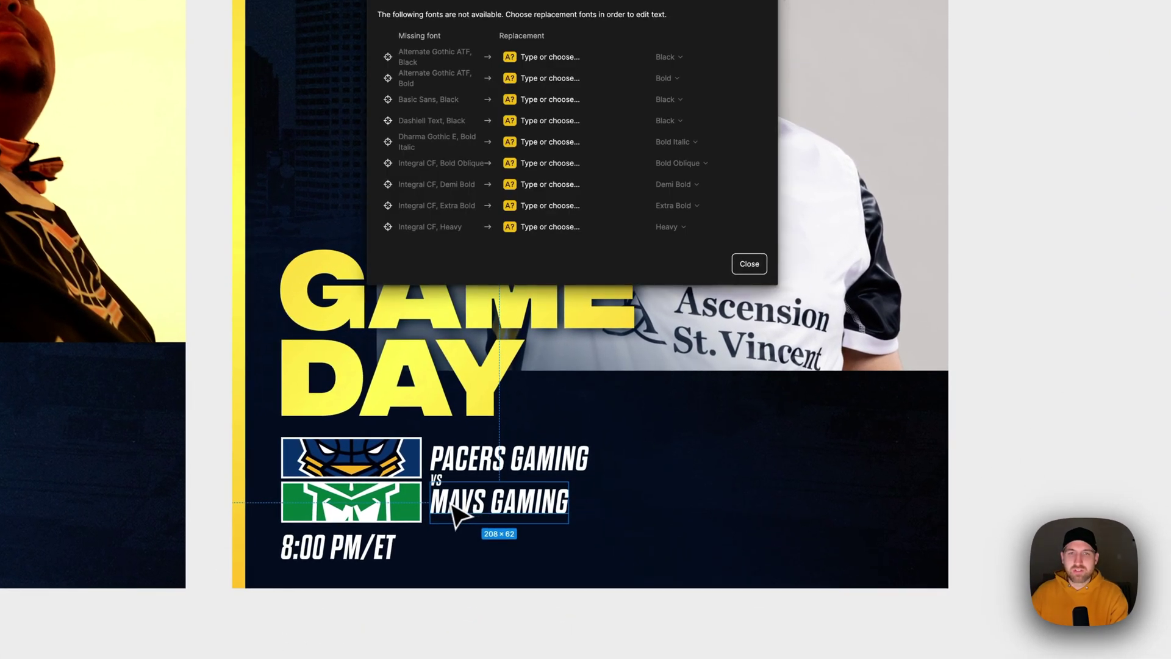
click(739, 283)
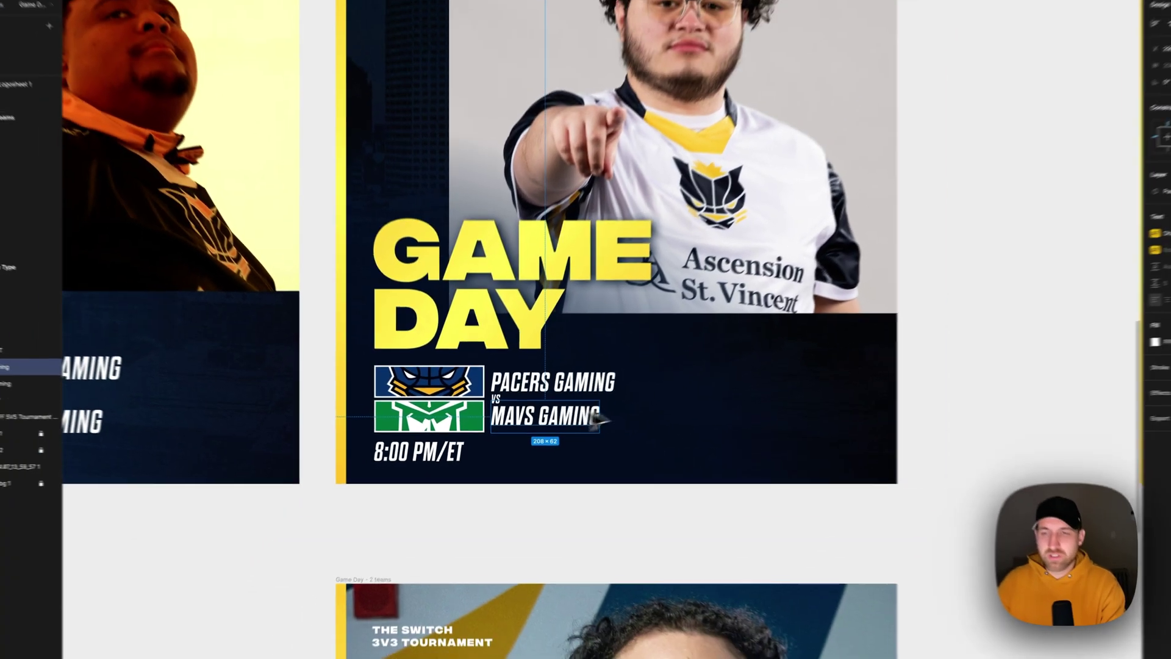
key(Escape)
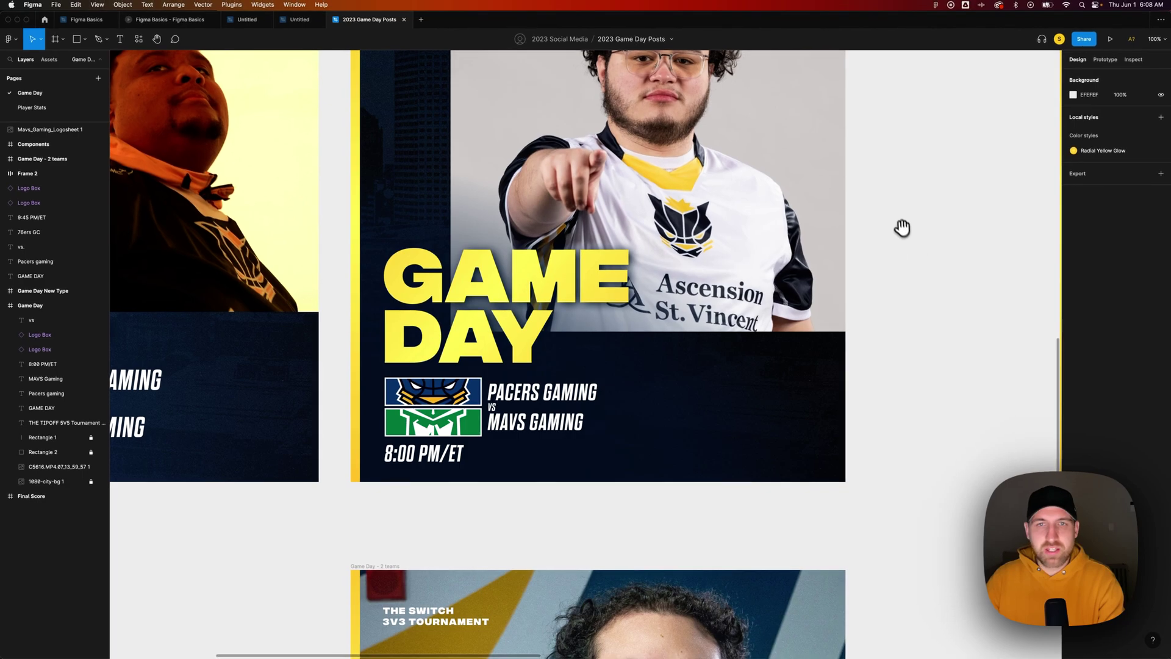
Examine the Game Day frame's artwork and its tournament heading up close
drag(902, 225, 902, 285)
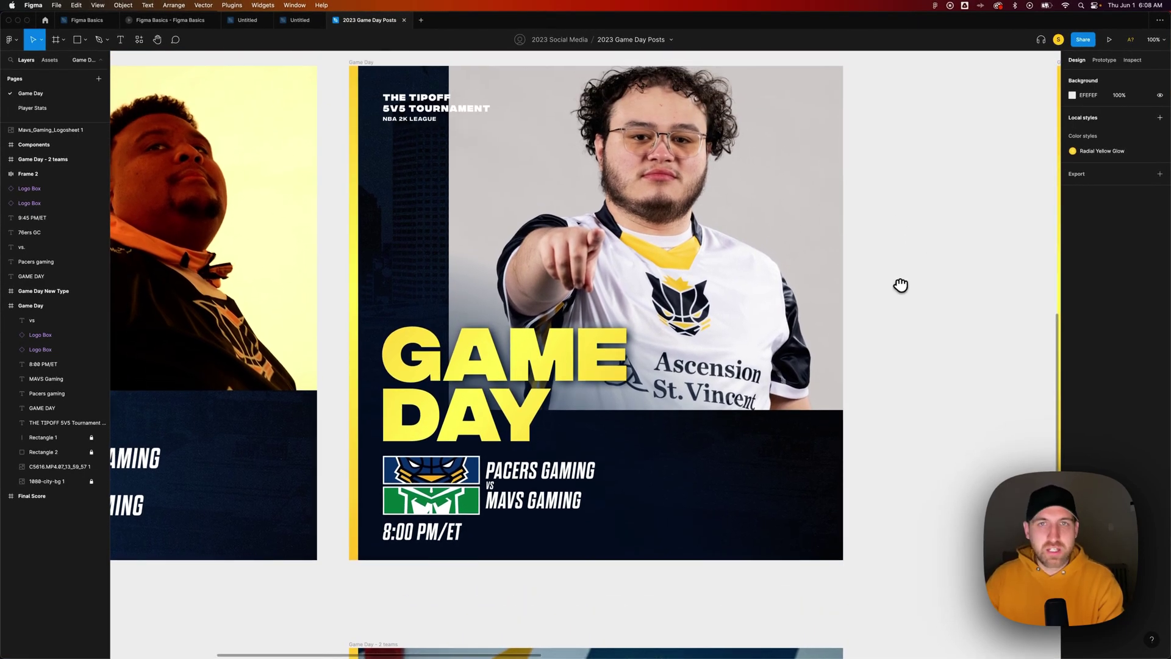
key(minus)
drag(830, 269, 783, 259)
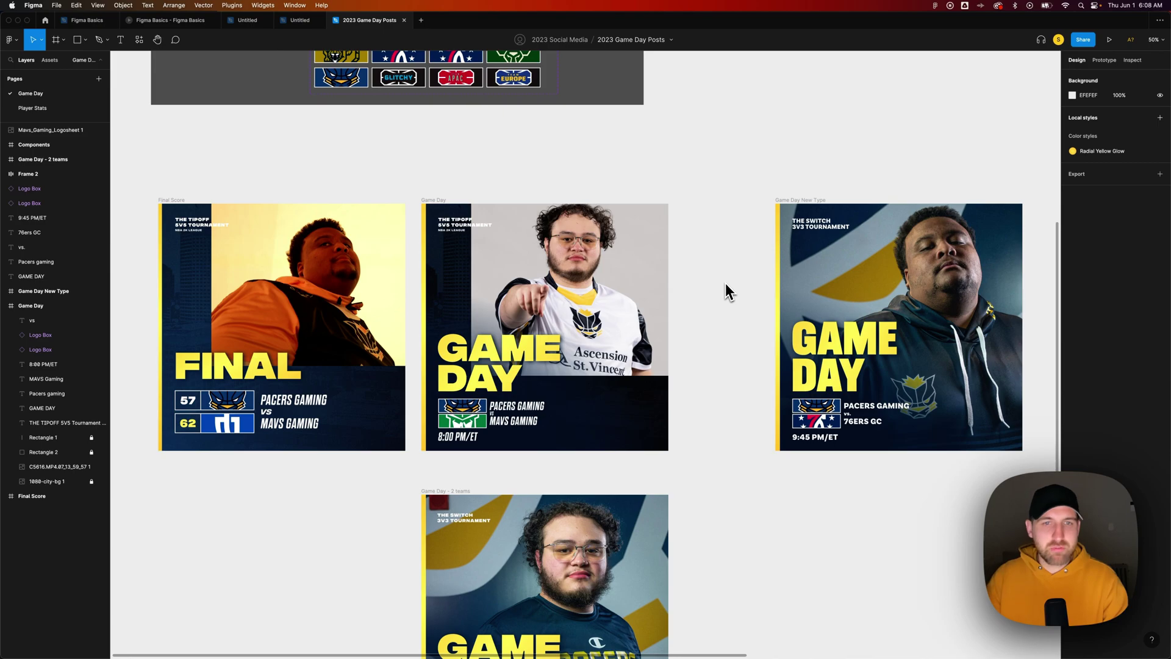
scroll(726, 283, up, 5)
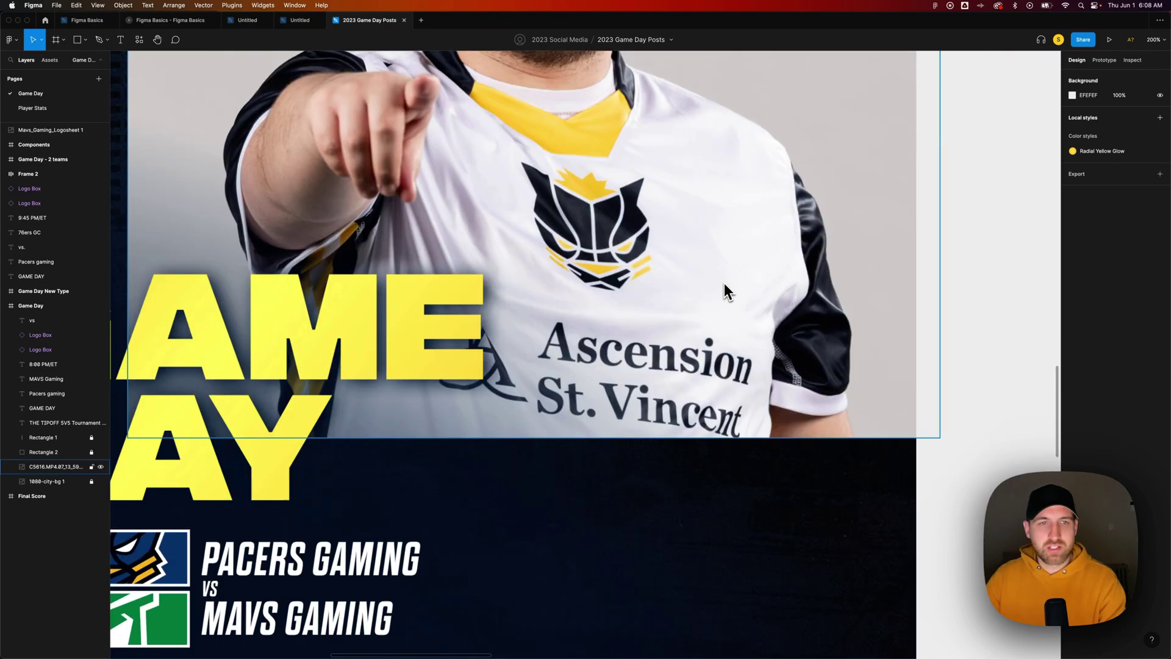
scroll(723, 283, up, 5)
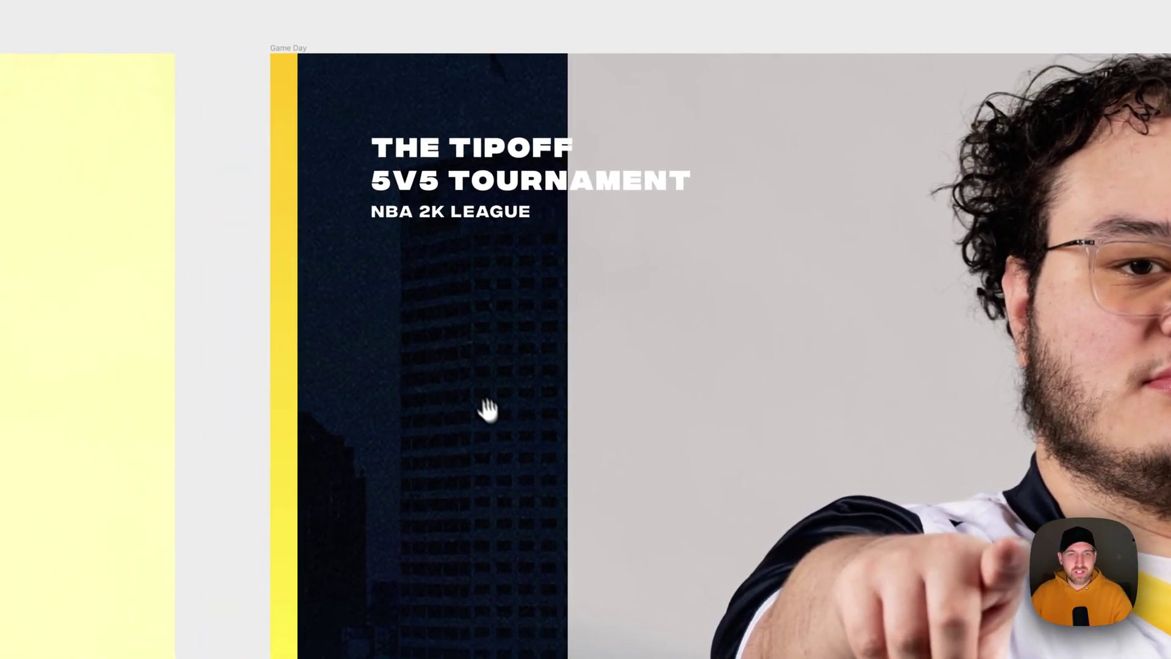
scroll(401, 274, down, 5)
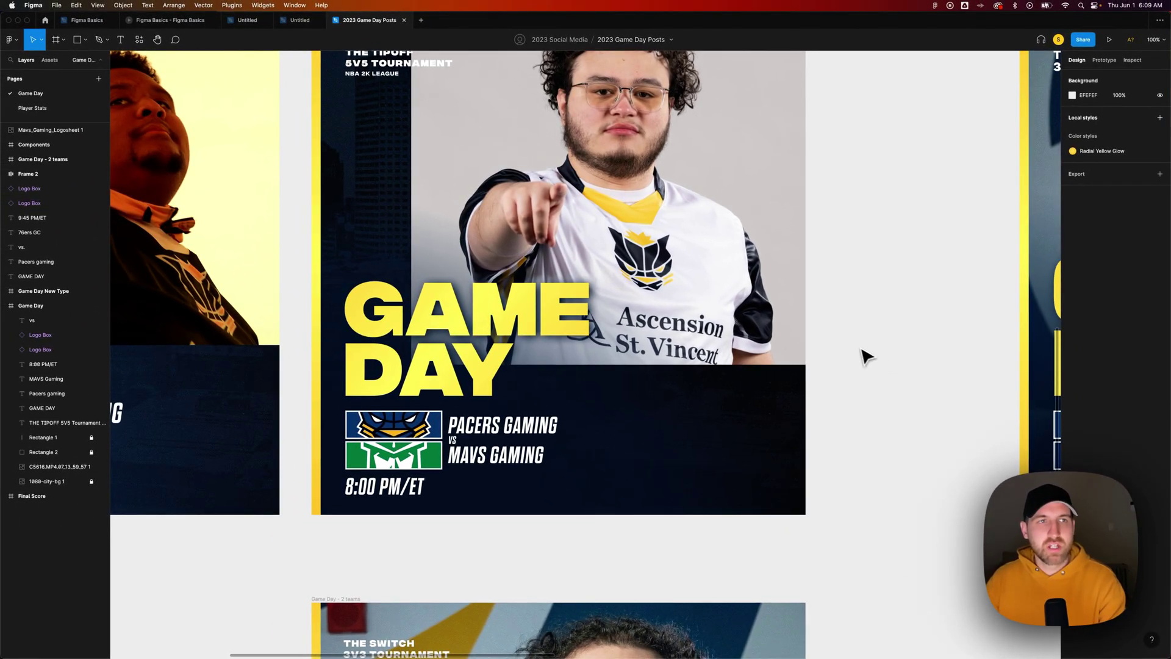
Select the player photo in the Game Day frame, check its Plugins and Widgets options, and deselect it
click(759, 266)
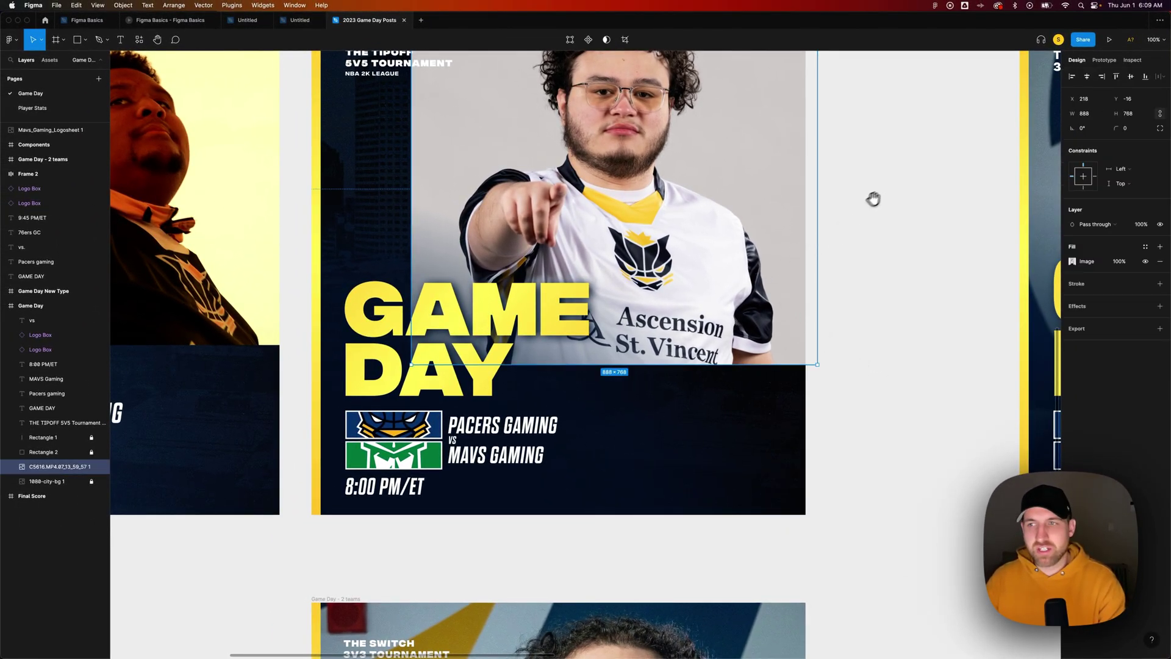
drag(876, 196, 874, 276)
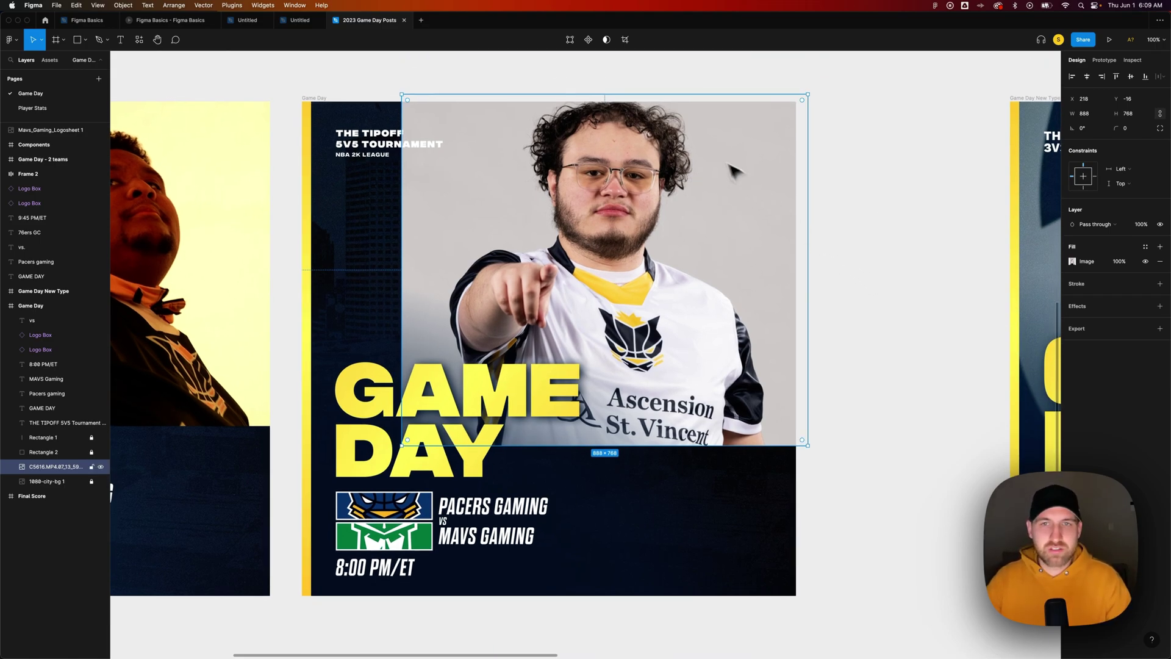
right_click(702, 139)
mouse_move(748, 340)
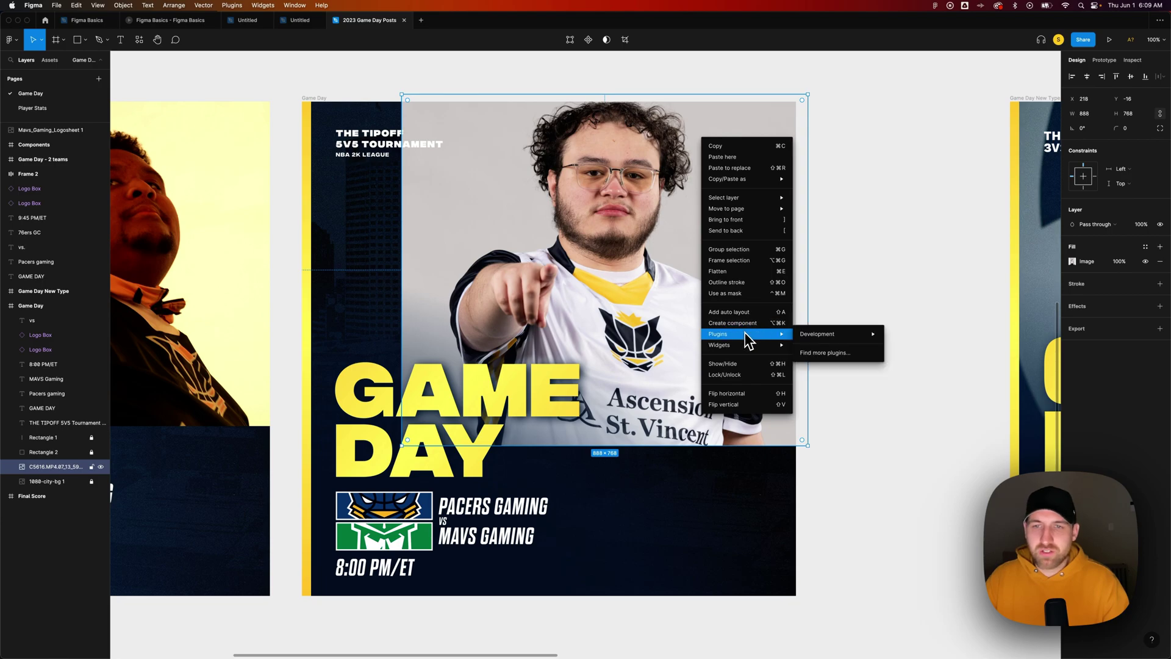
mouse_move(792, 336)
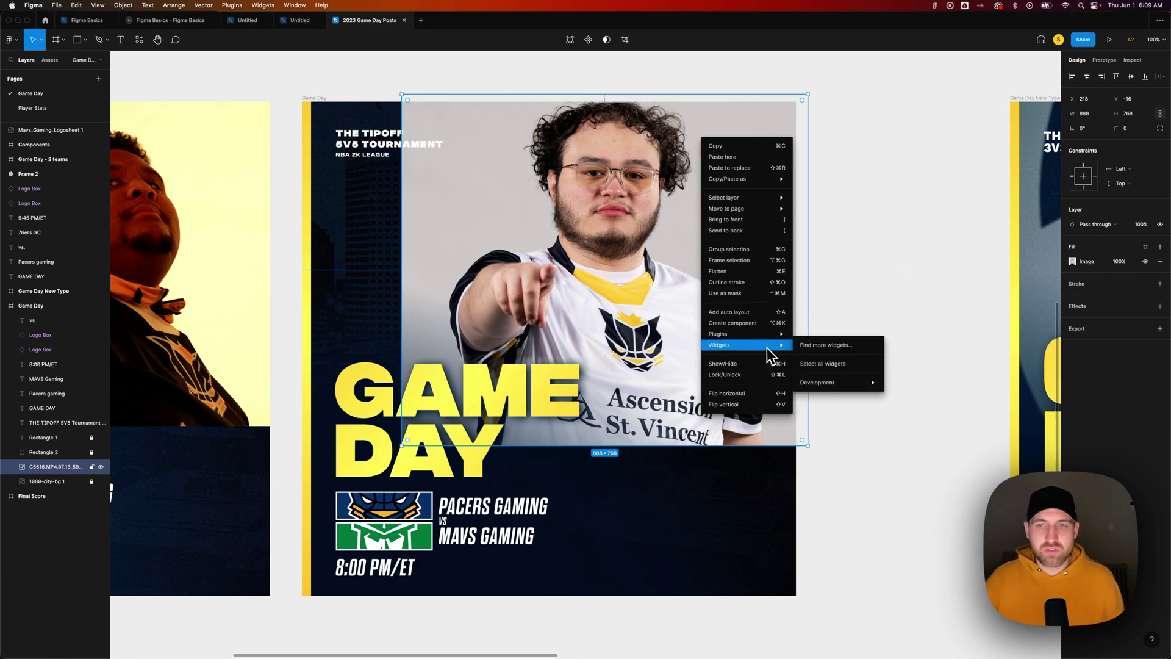
click(902, 235)
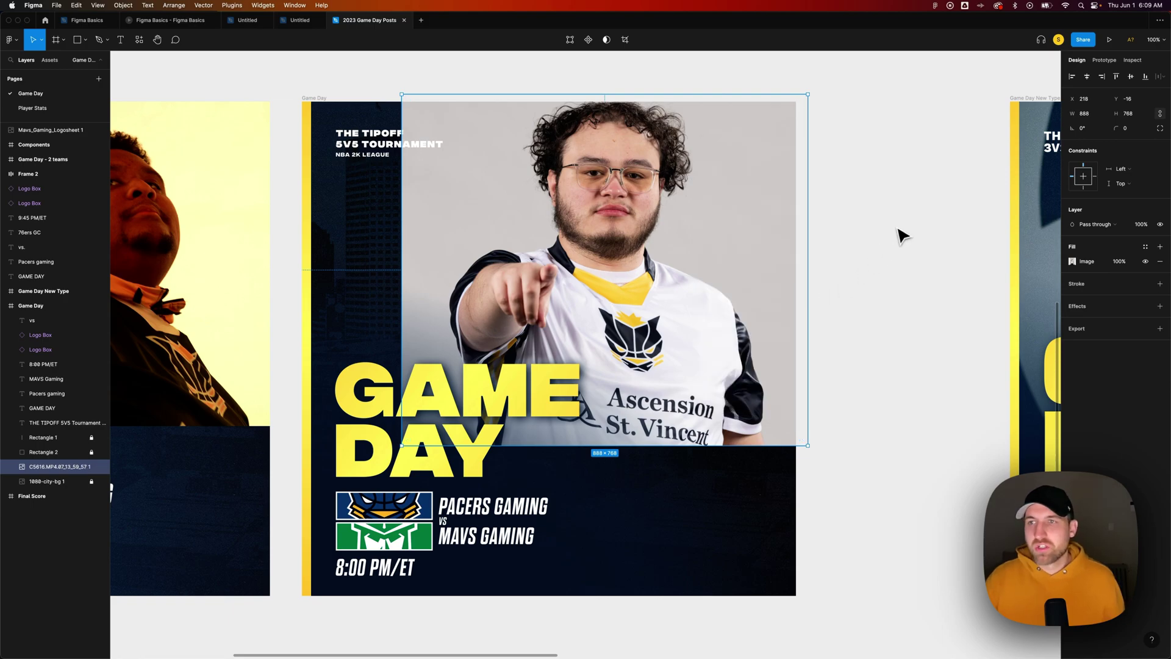
key(ctrl+minus)
drag(756, 266, 735, 270)
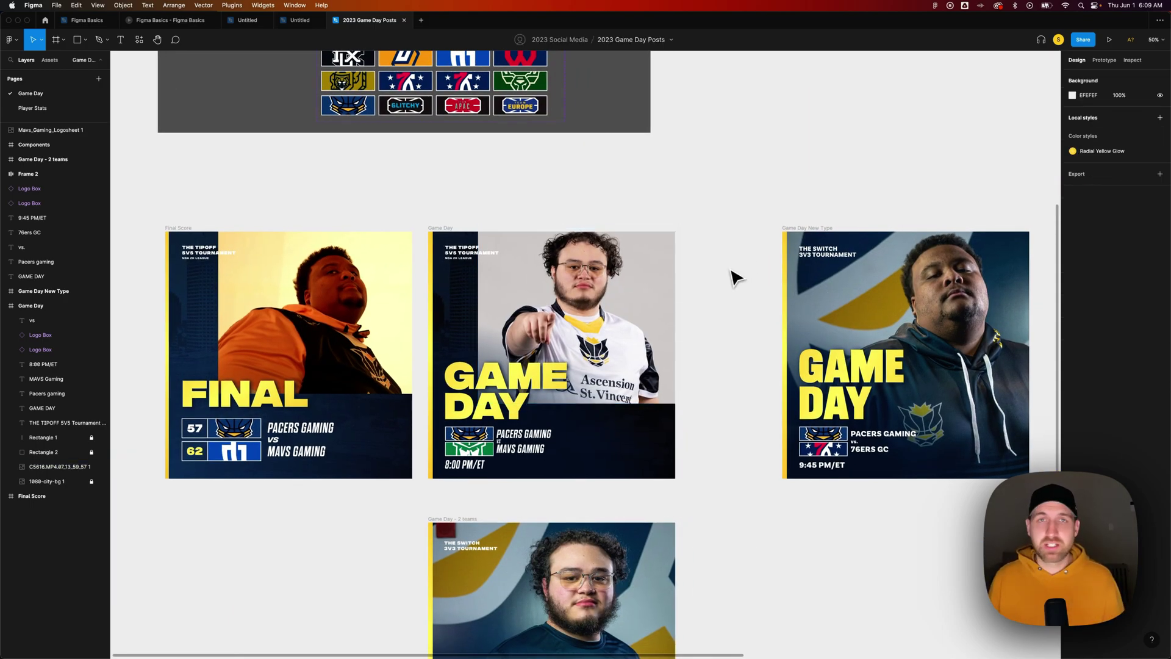